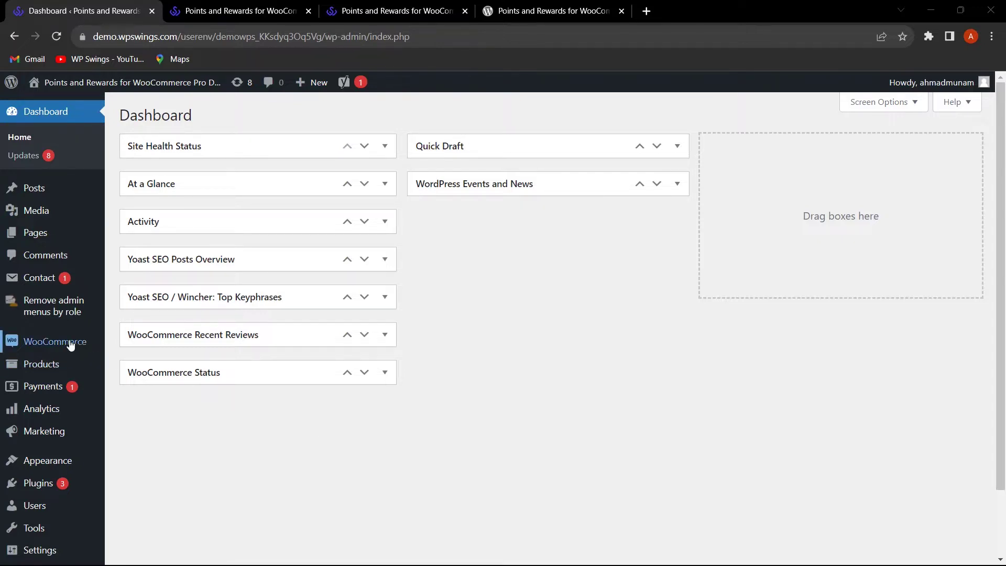
Open the Gamification Settings of the WooCommerce Points and Rewards plugin
mouse_move(57, 341)
left_click(136, 382)
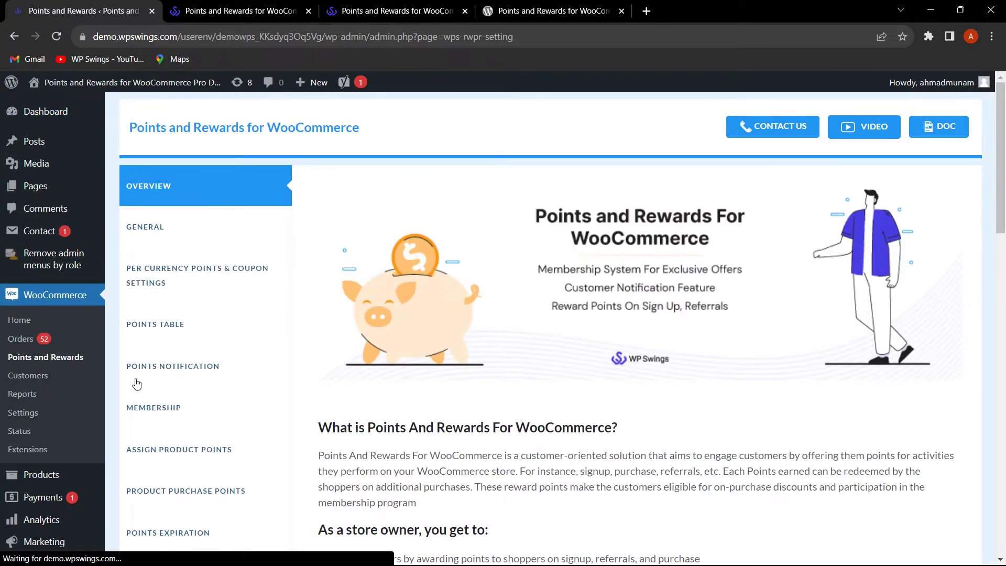
scroll(320, 368, "down", 10)
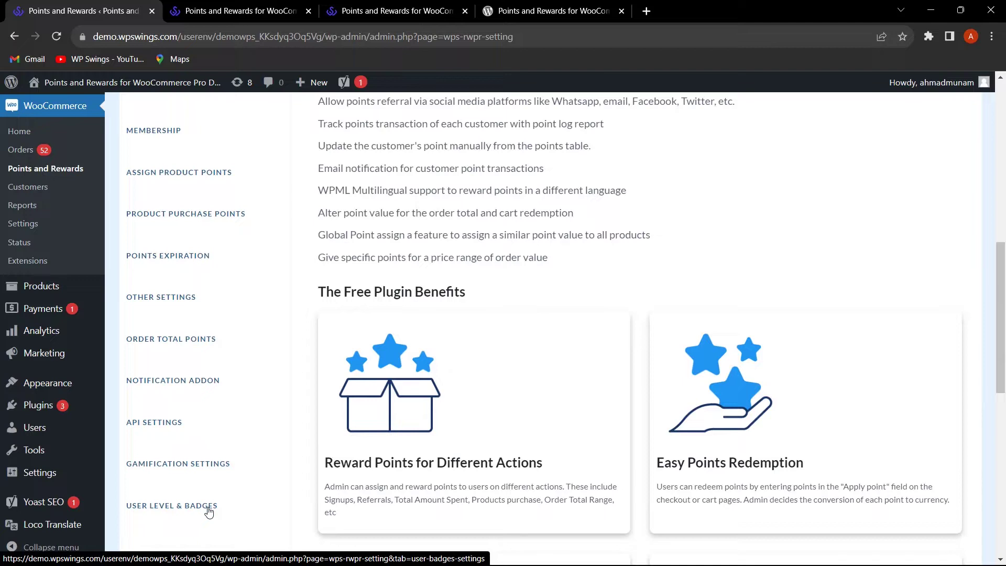
left_click(214, 465)
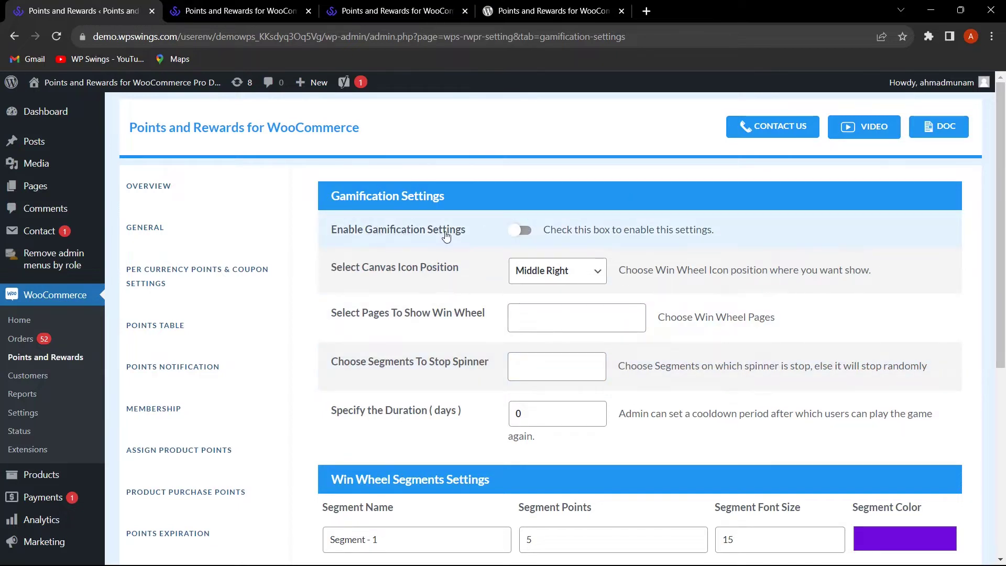
Enable the gamification settings and save the changes
left_click(529, 231)
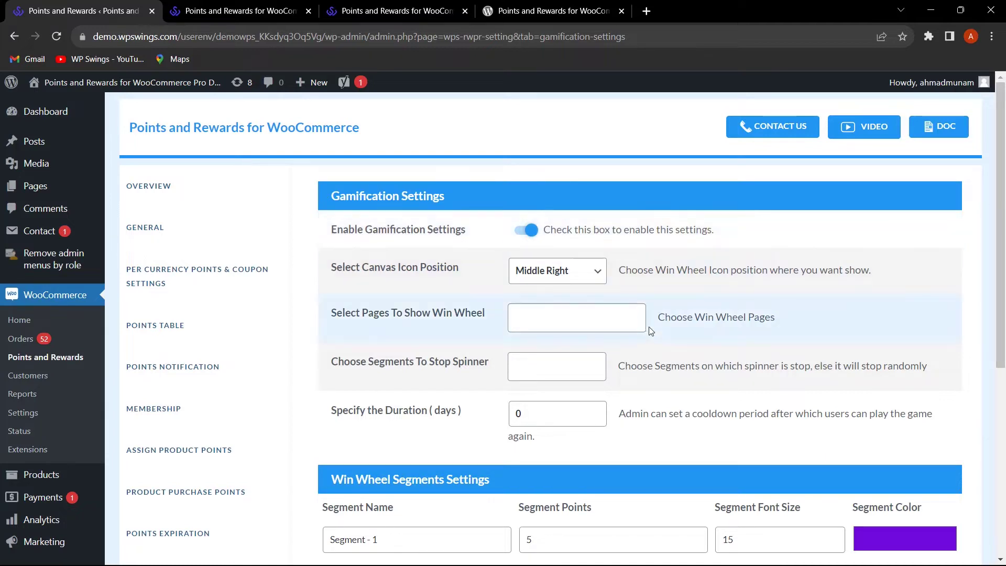
key("alt+Tab")
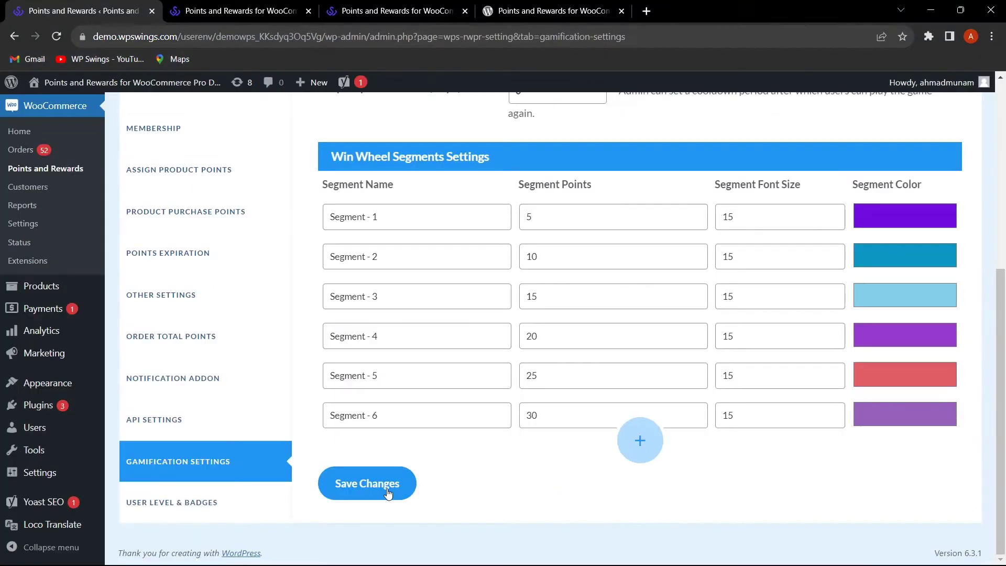
left_click(388, 492)
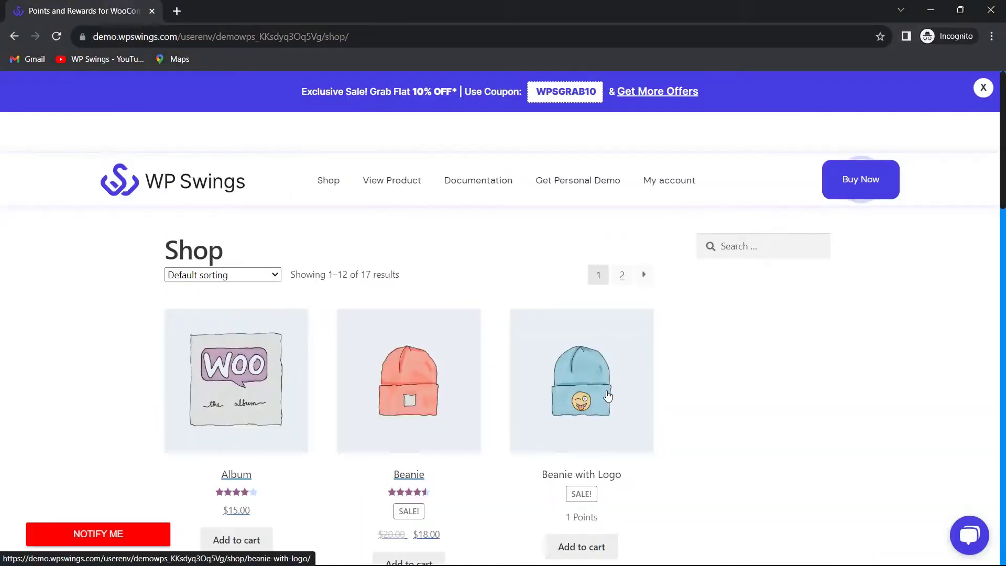
Reload the storefront's Shop page in the incognito window, view the win wheel game, close it and return to the plugin settings
key("alt+Tab")
left_click(58, 38)
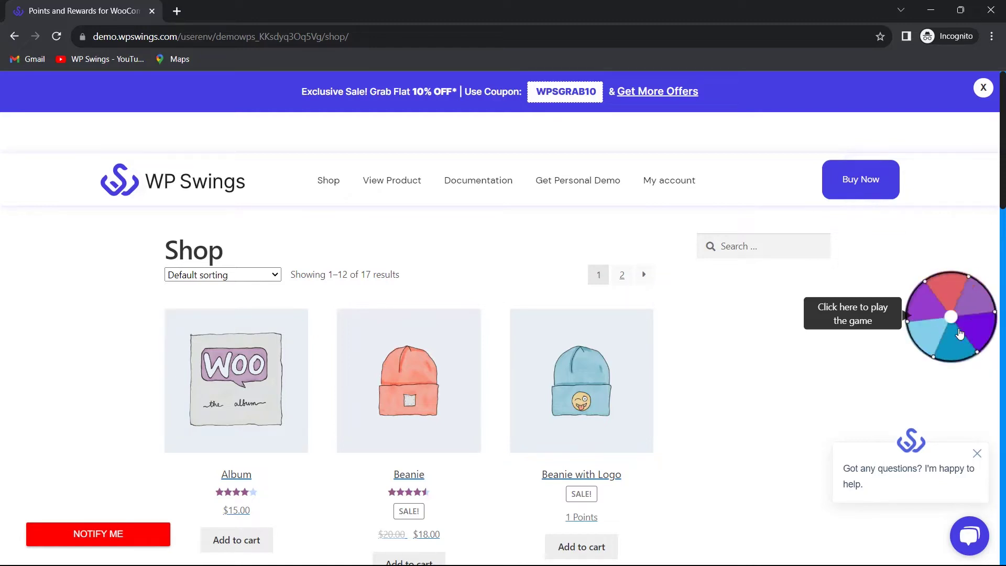
left_click(960, 333)
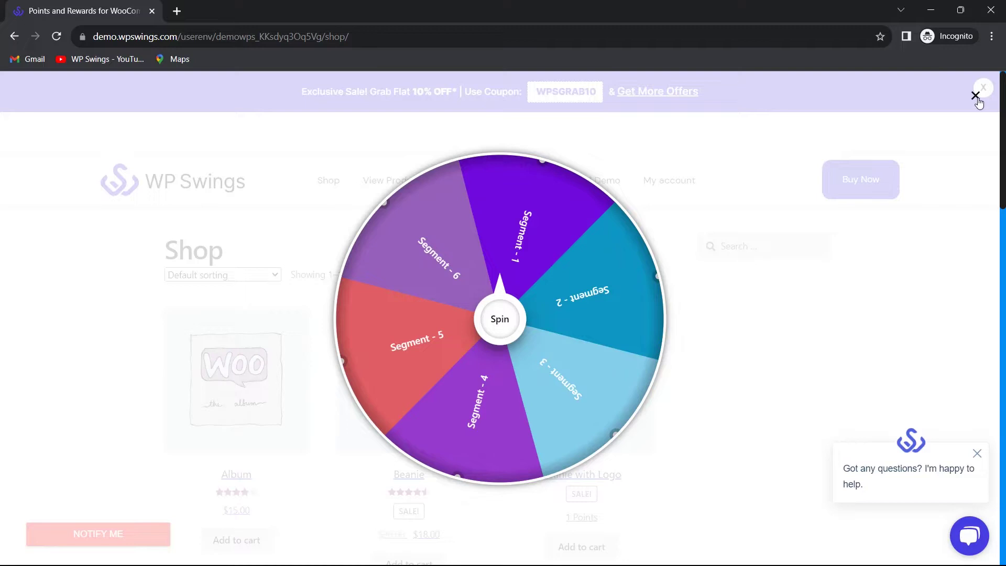
left_click(975, 96)
key("alt+Tab")
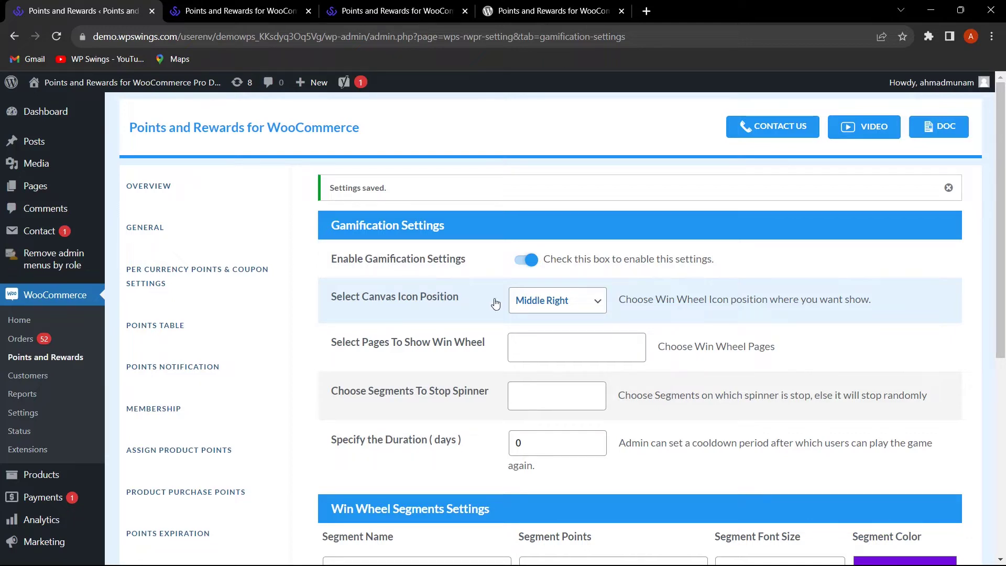
Set the canvas icon position to Bottom Right and choose Cart, Checkout and Shop as the win wheel pages
left_click(568, 306)
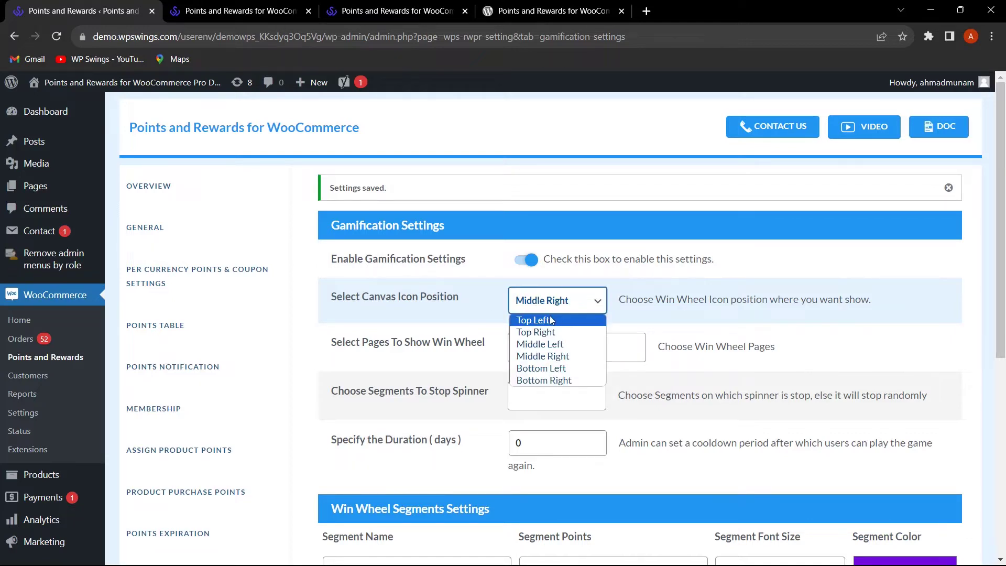
left_click(580, 380)
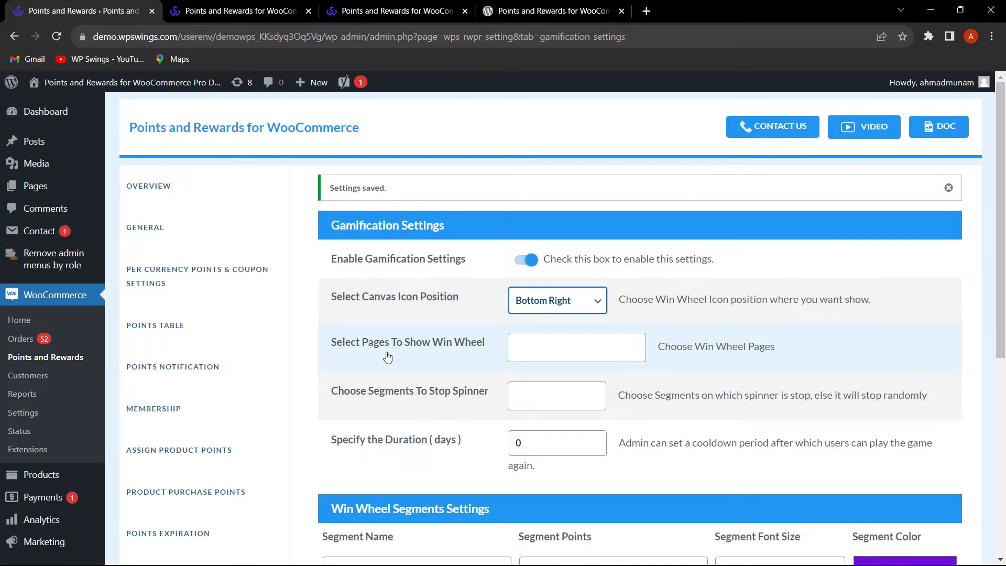
left_click(572, 353)
left_click(564, 374)
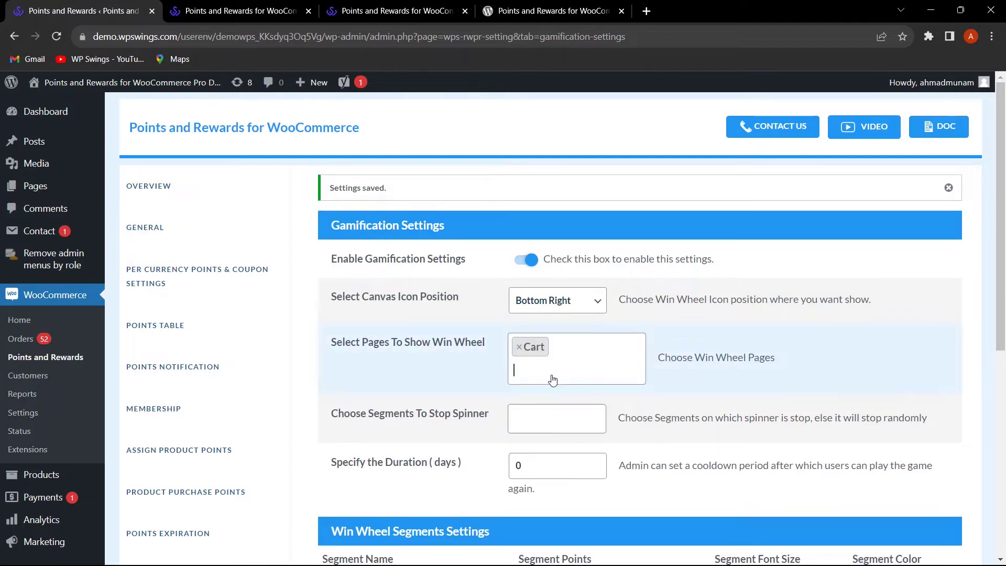
left_click(576, 361)
left_click(548, 423)
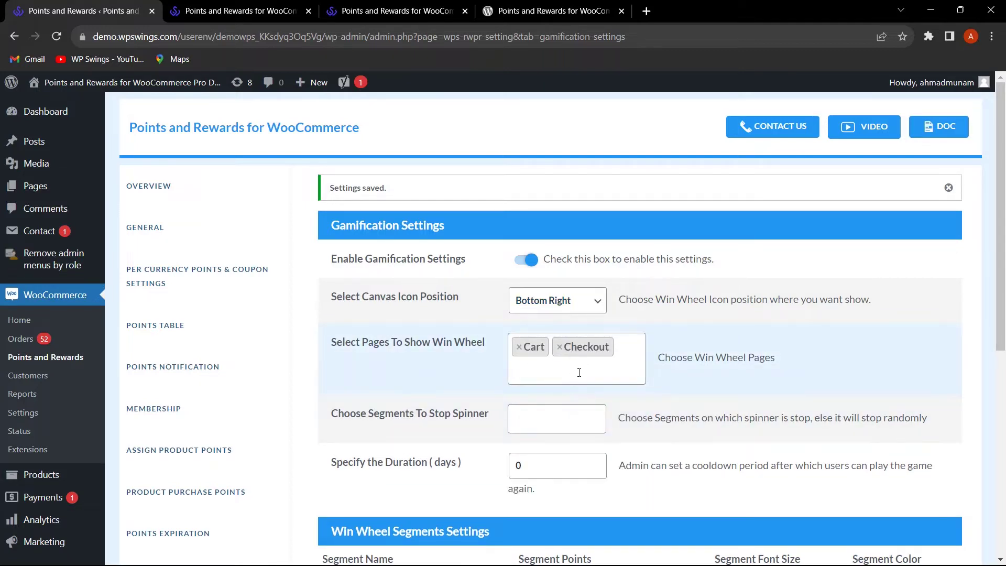
left_click(576, 371)
scroll(551, 461, "down", 2)
scroll(547, 487, "down", 1)
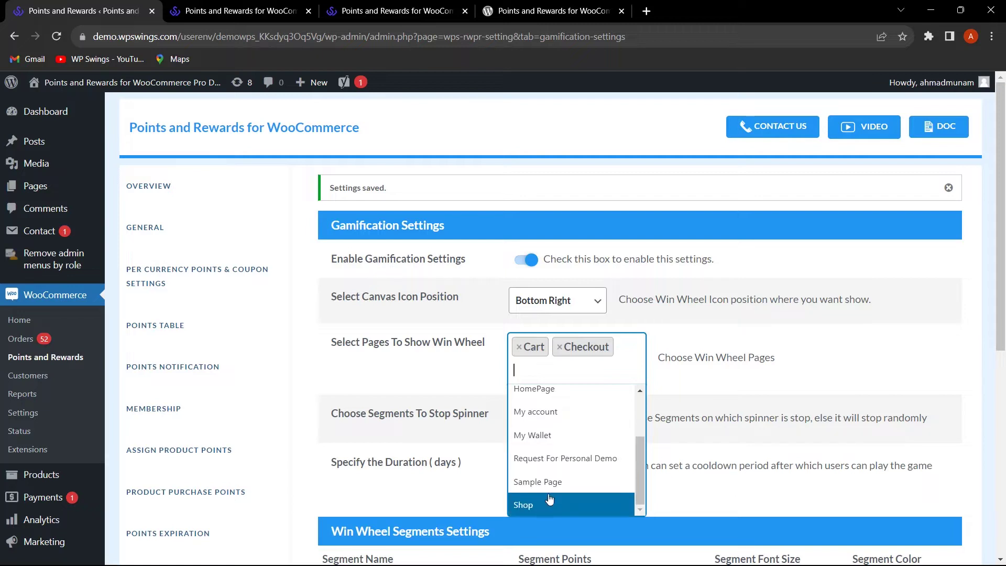
left_click(547, 501)
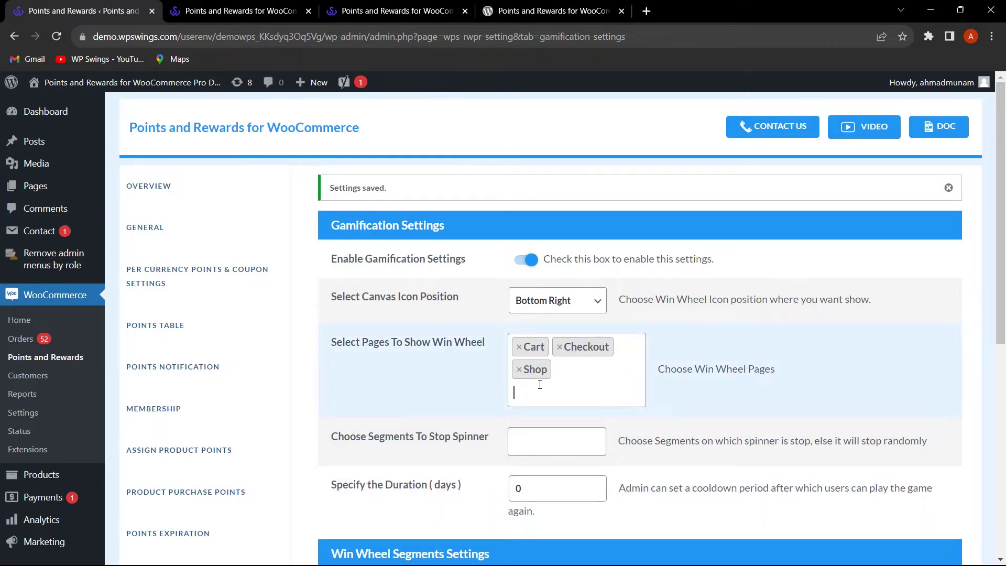
Choose Segment - 1 as the segment on which the spinner stops
scroll(539, 384, "down", 2)
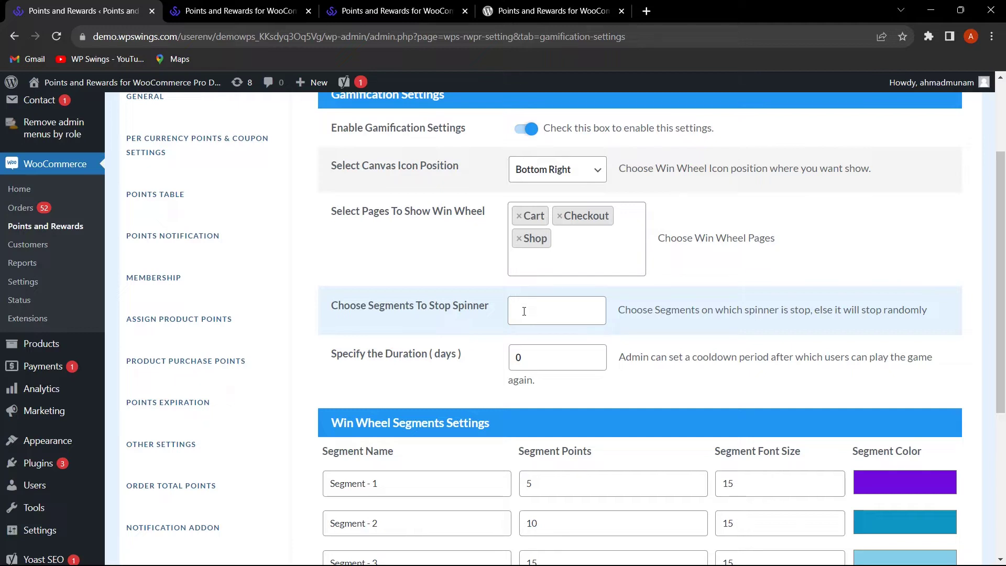
left_click(524, 311)
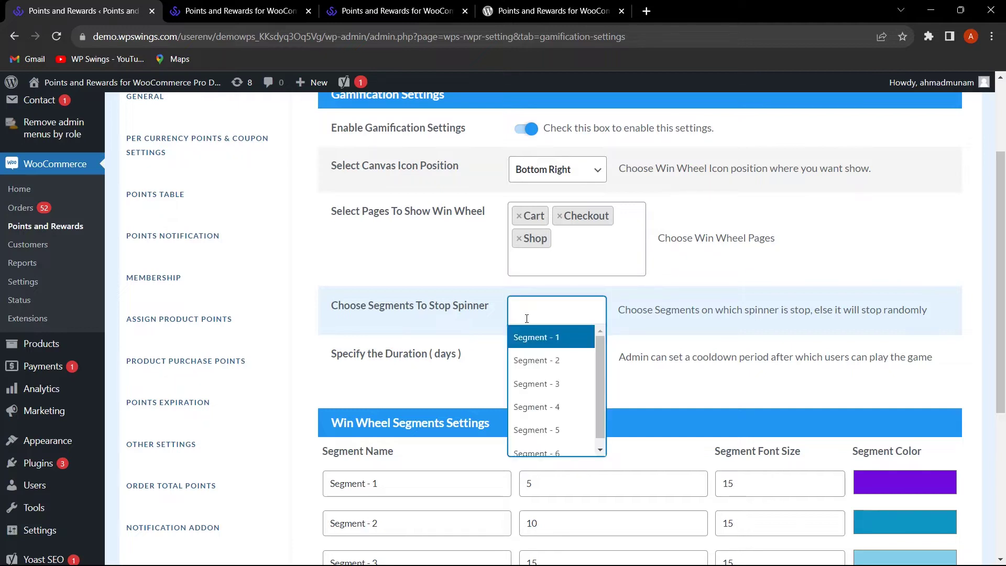
left_click(455, 338)
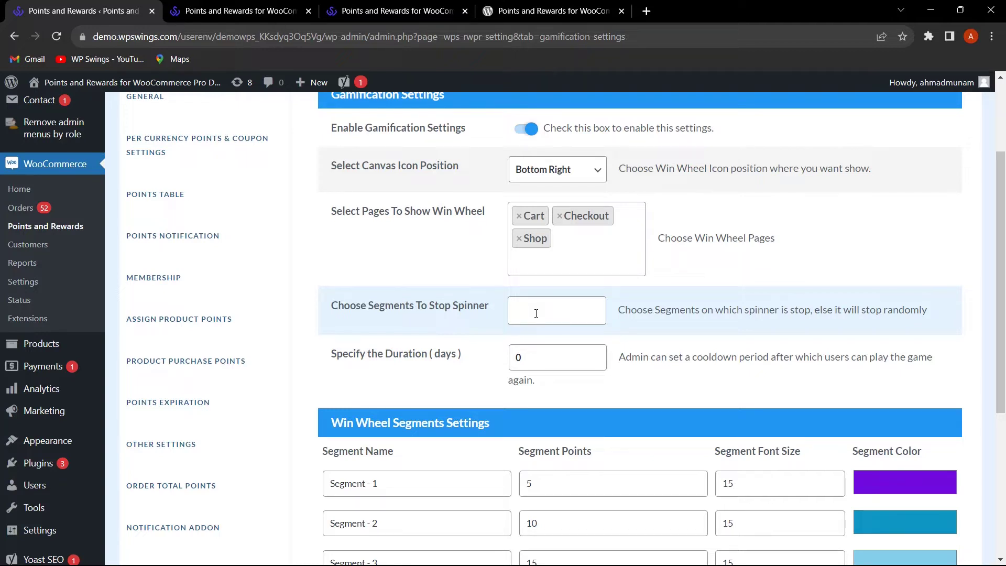
left_click(536, 314)
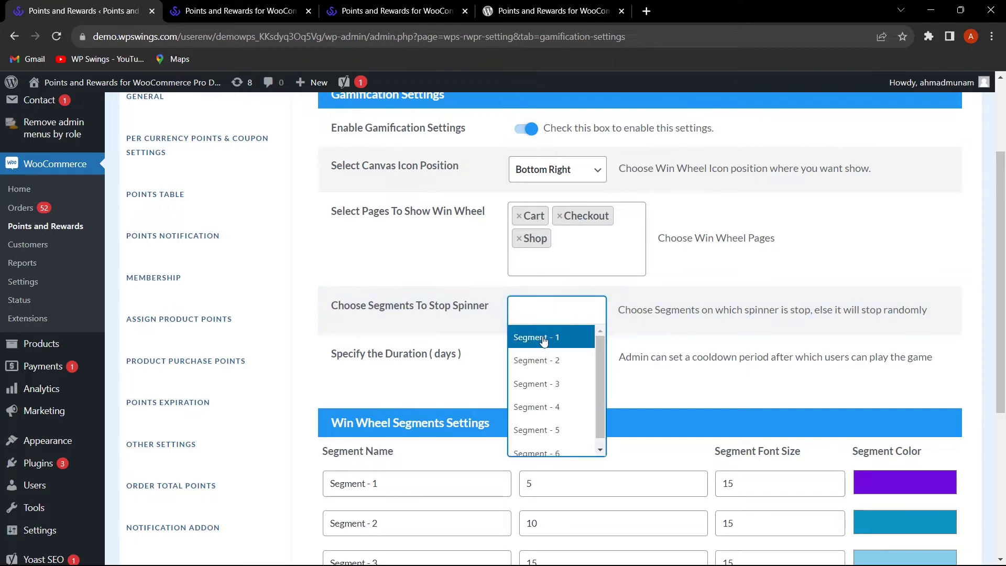
left_click(544, 335)
left_click(544, 327)
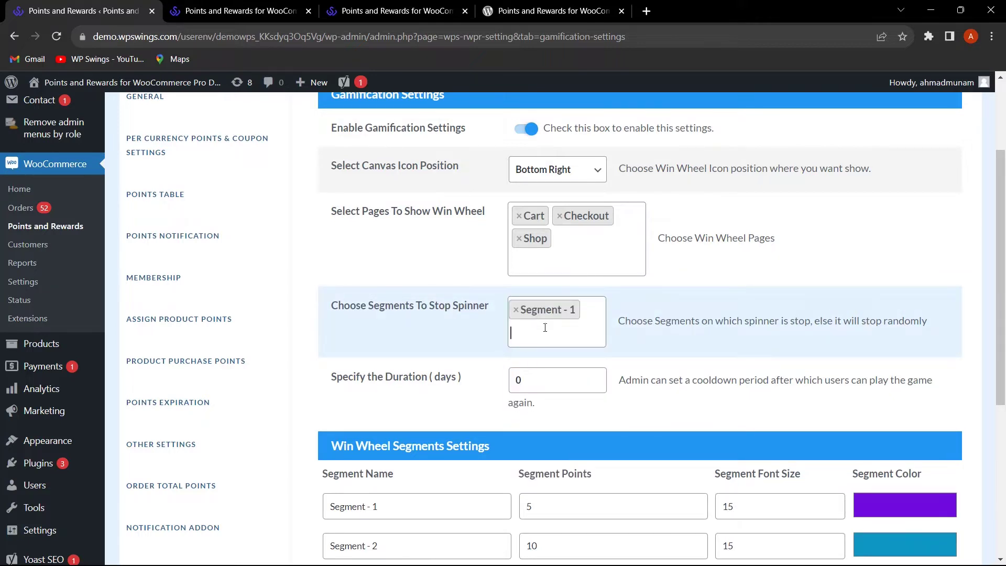
key("BackSpace")
left_click(528, 312)
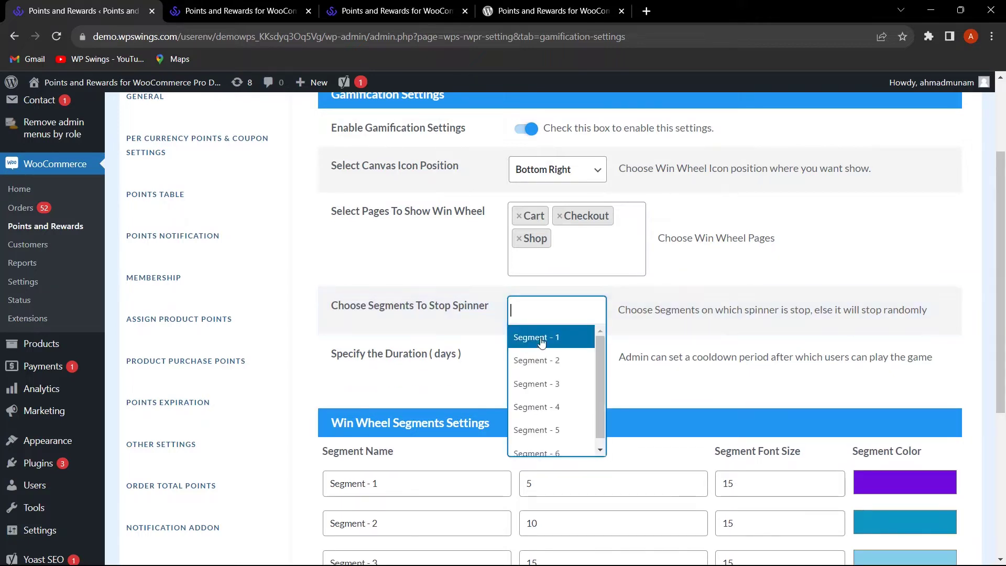
left_click(540, 338)
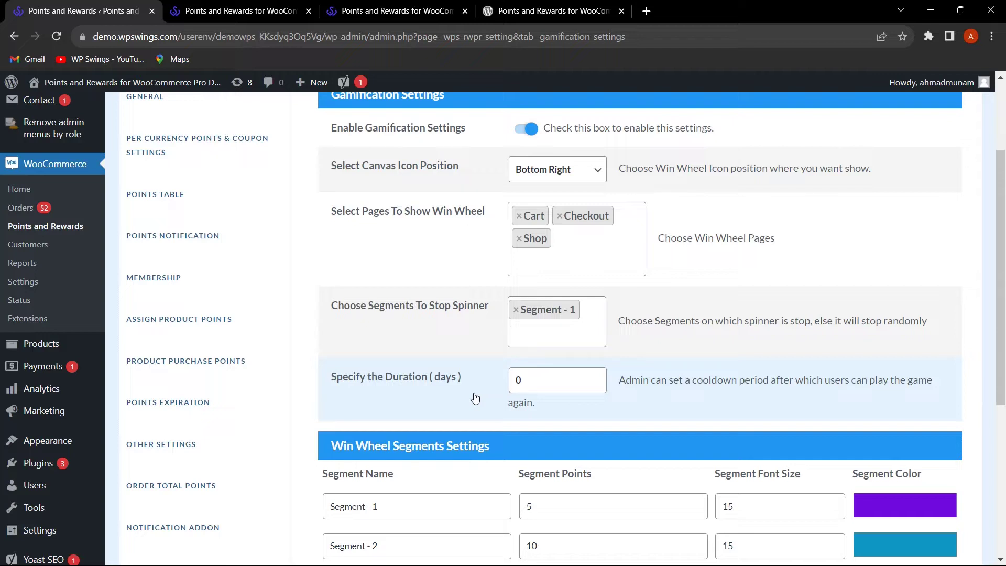
Clear the cooldown duration in days, leaving the field empty
left_click(540, 378)
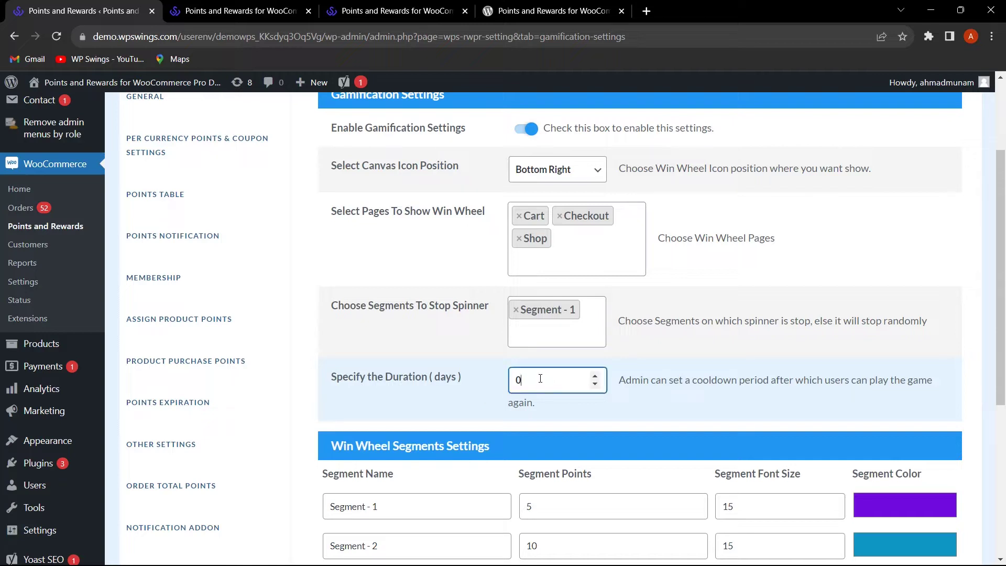
key("BackSpace")
type("1")
key("BackSpace")
left_click(414, 411)
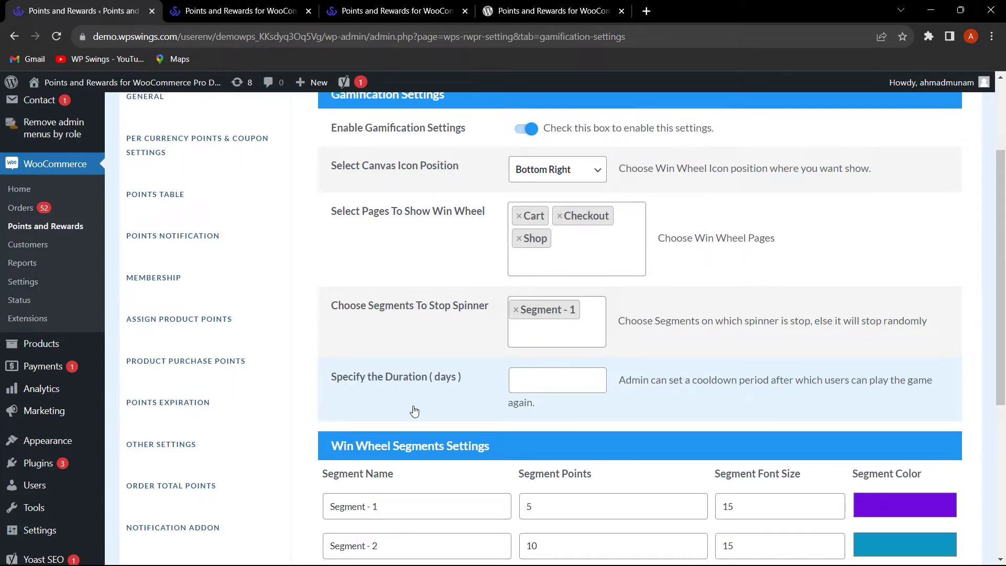
Add a win wheel segment named Segment - 7 with 12 points, font size 15 and a blue colour
scroll(414, 412, "down", 2)
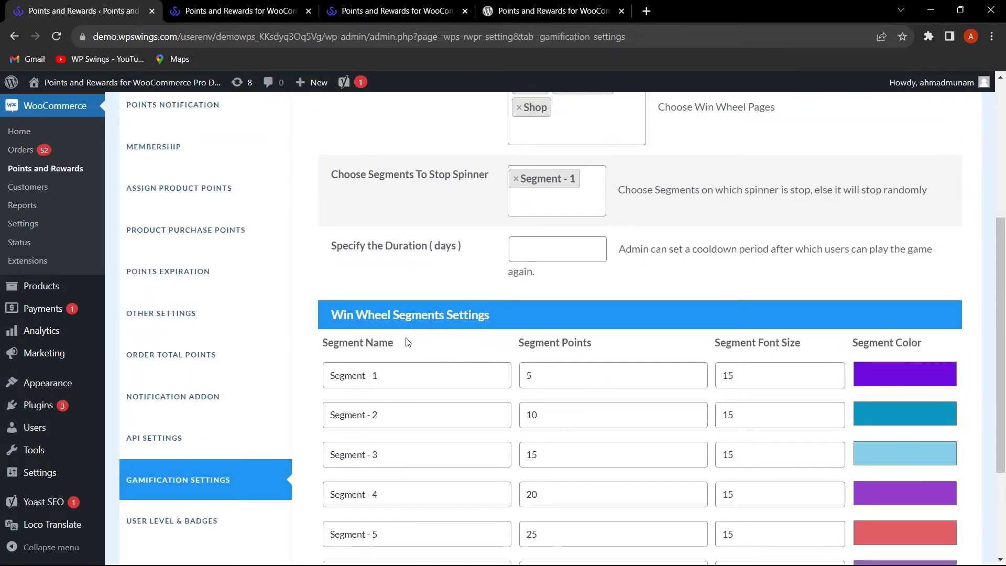
scroll(423, 330, "down", 2)
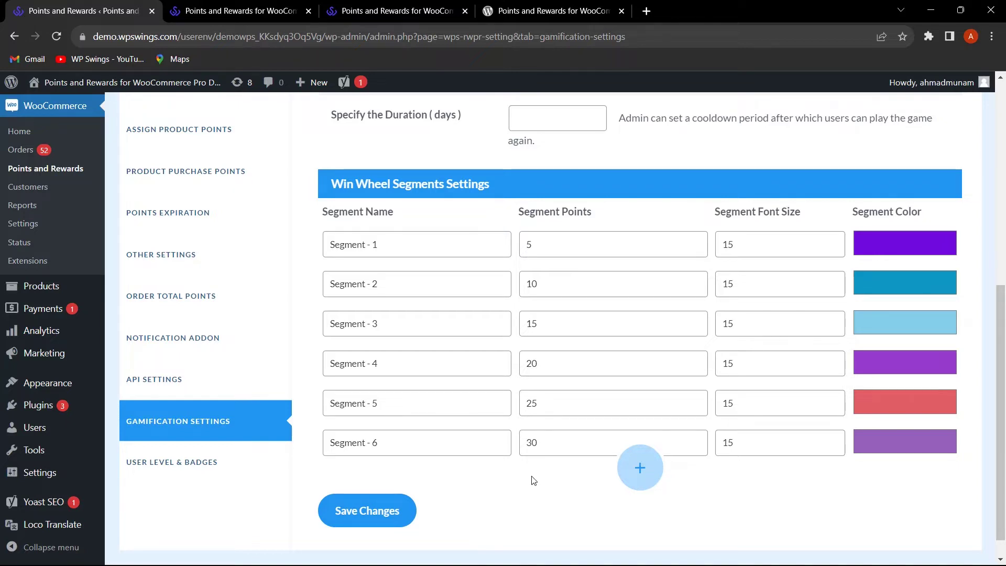
left_click(639, 474)
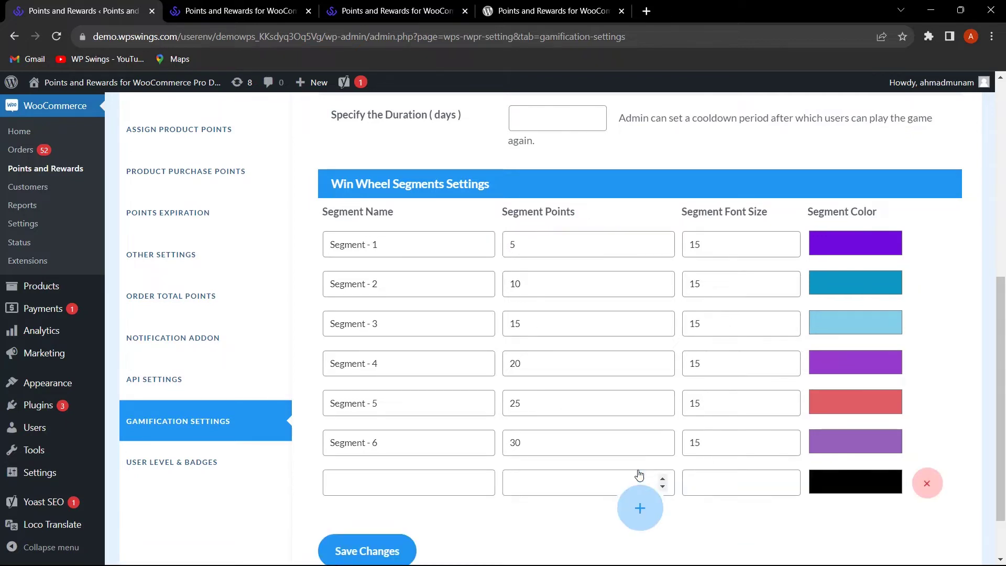
left_click(387, 484)
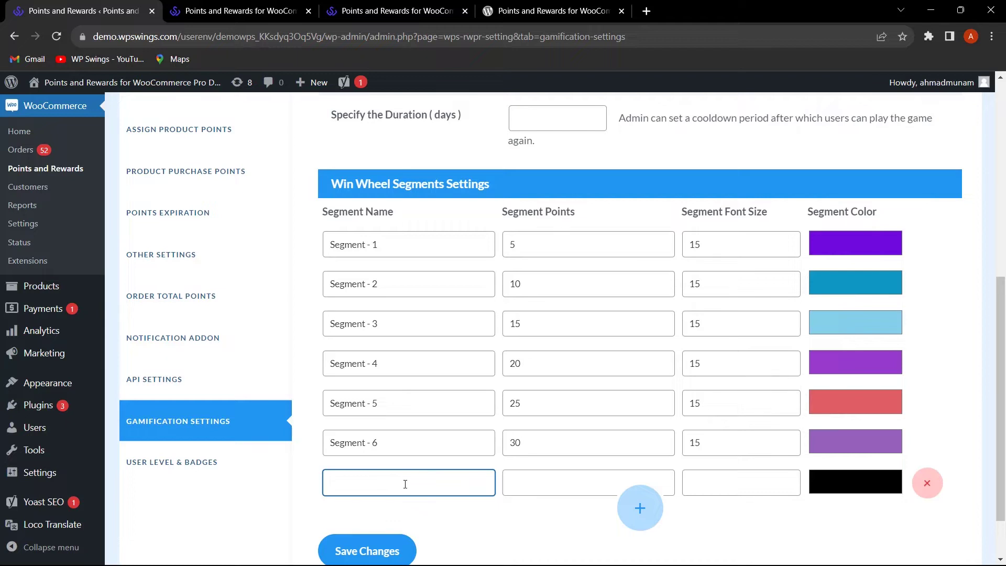
type("Segment - 7")
left_click(531, 476)
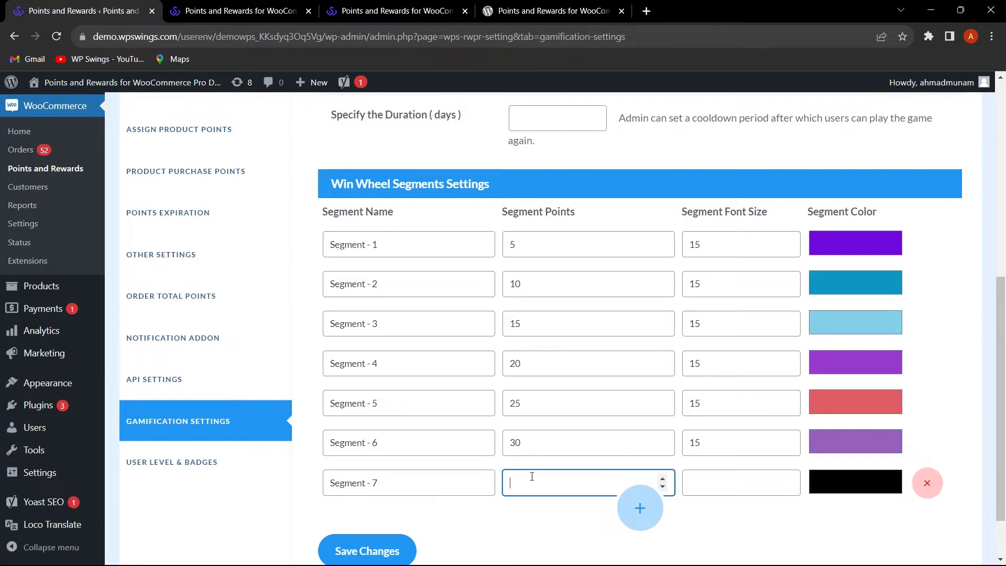
type("12")
left_click(720, 476)
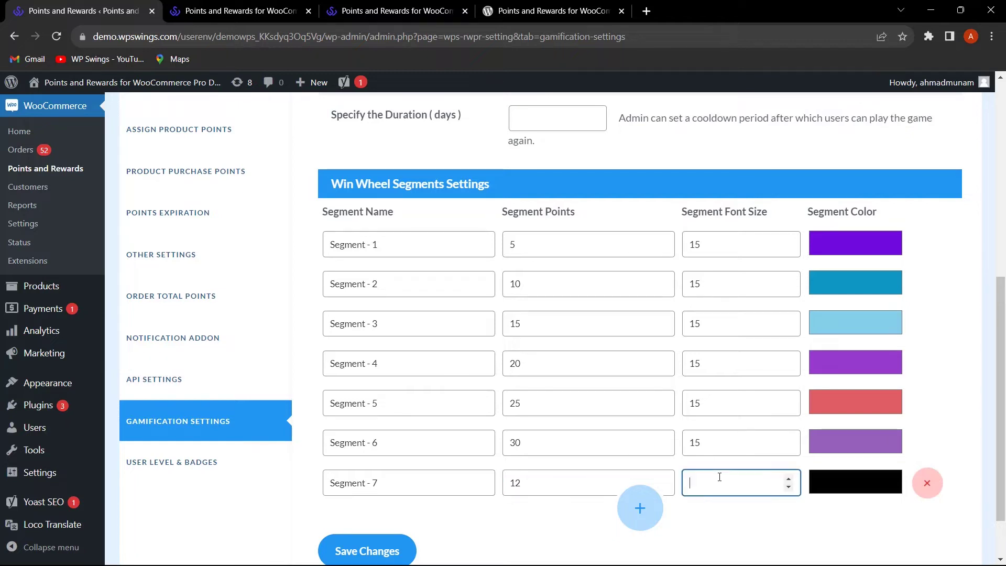
type("15")
left_click(852, 489)
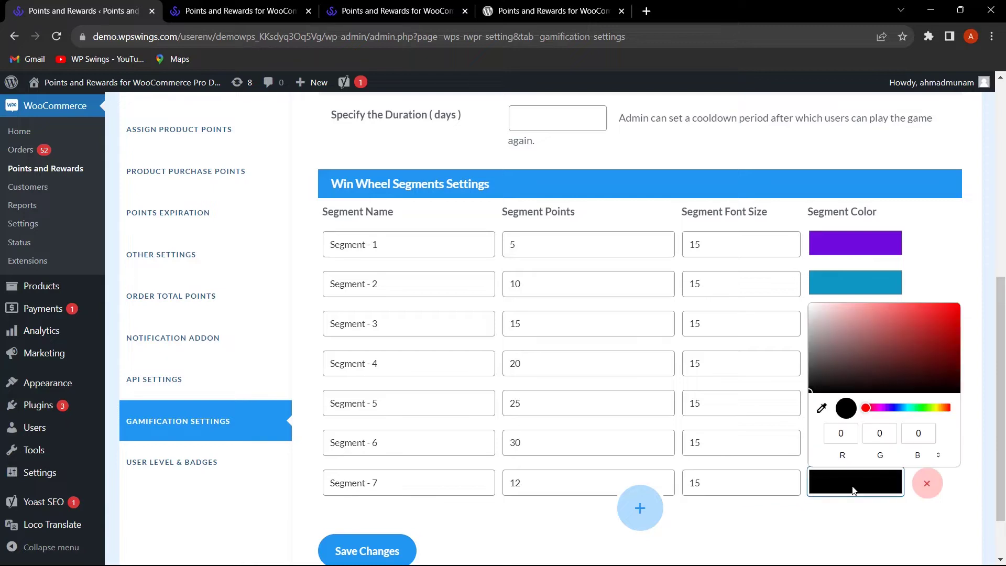
left_click(891, 407)
left_click(846, 518)
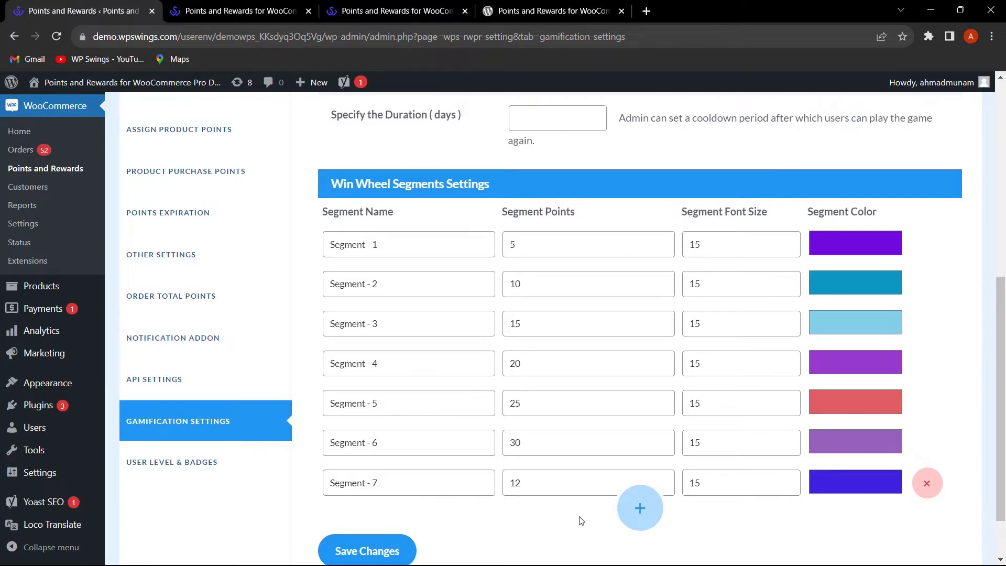
Add a win wheel segment named Segment - 8 with 13 points, font size 15 and a dark green colour
left_click(640, 518)
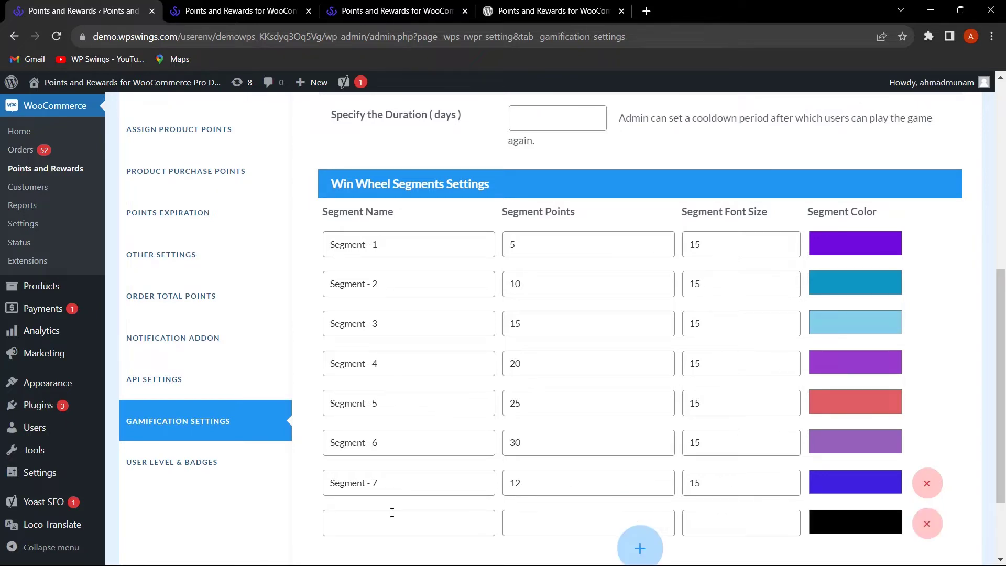
left_click(391, 512)
type("Segment - 8")
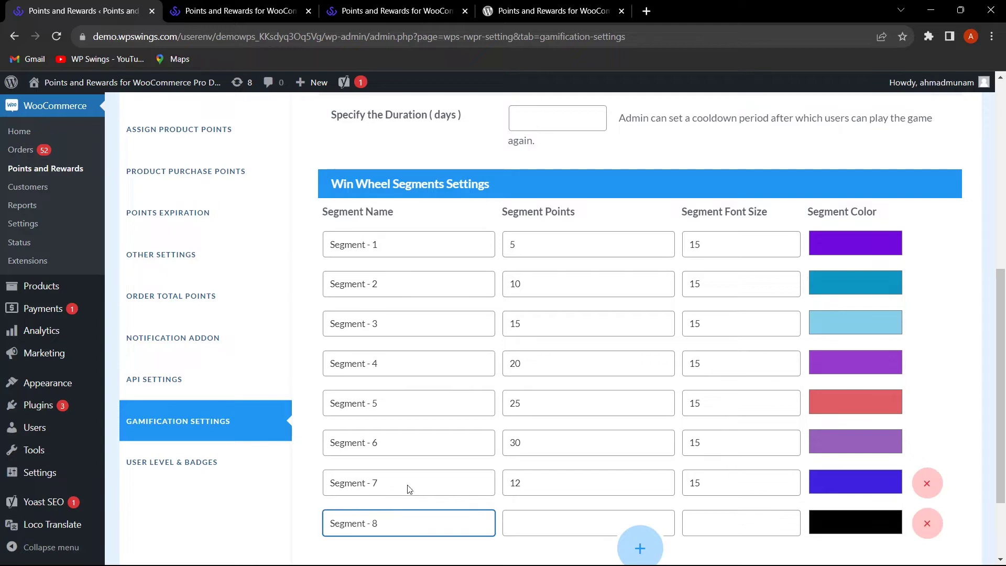
left_click(536, 520)
type("13")
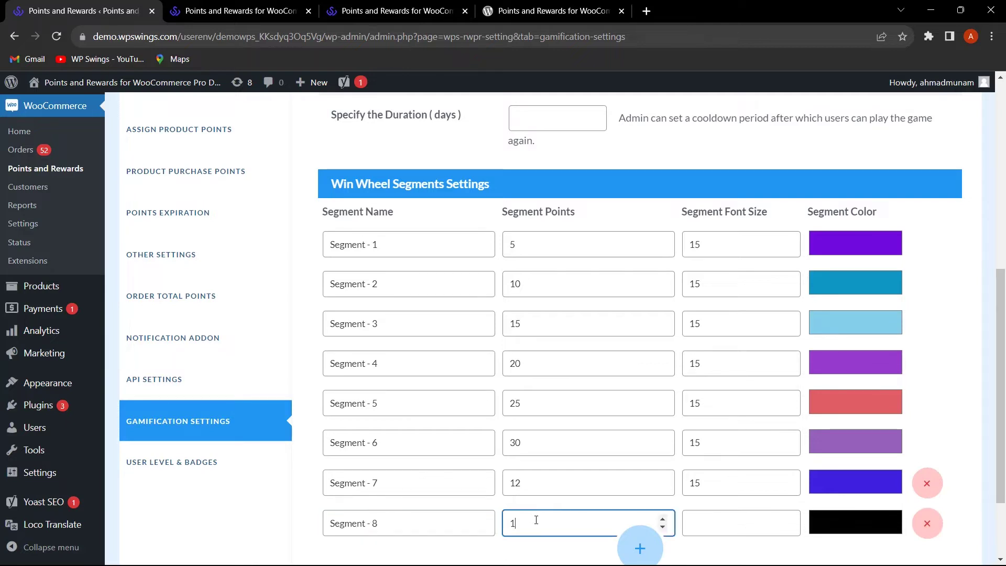
left_click(718, 515)
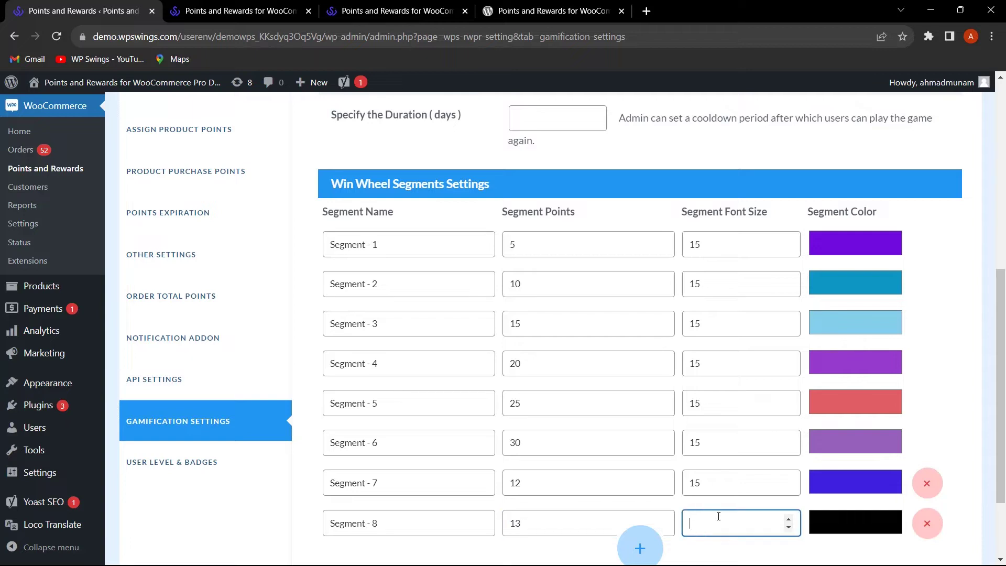
type("15")
left_click(900, 527)
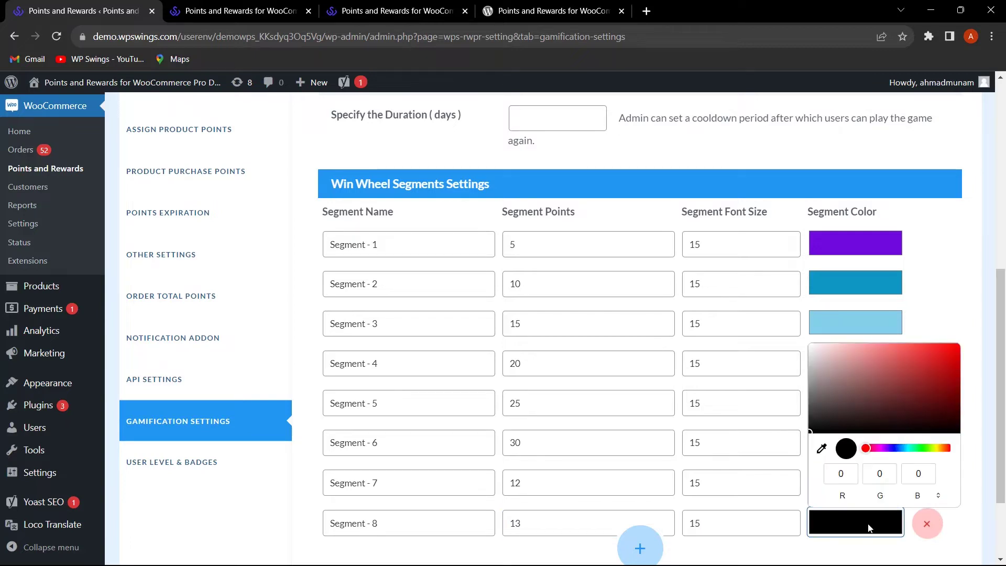
left_click(901, 553)
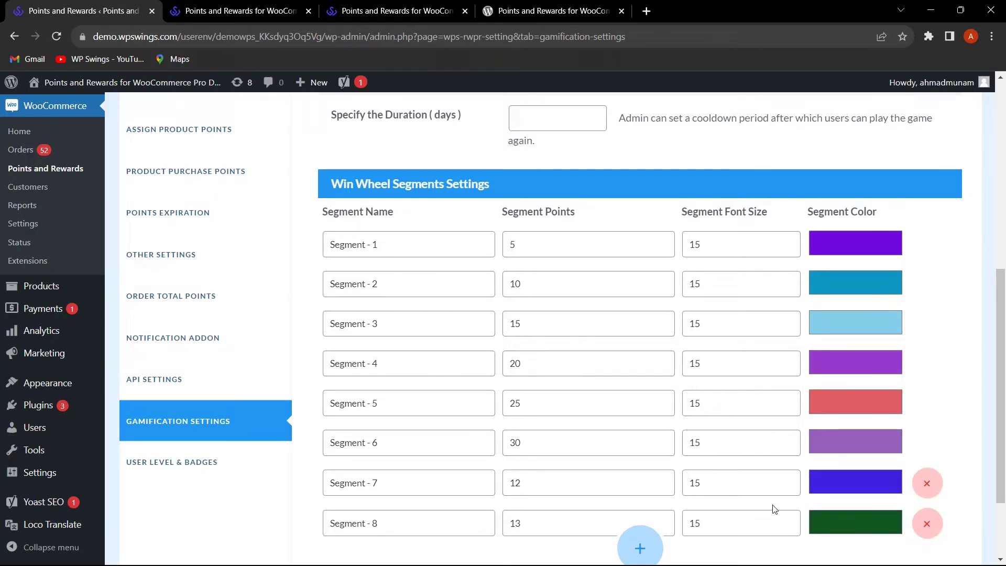
scroll(570, 464, "down", 2)
scroll(516, 461, "up", 1)
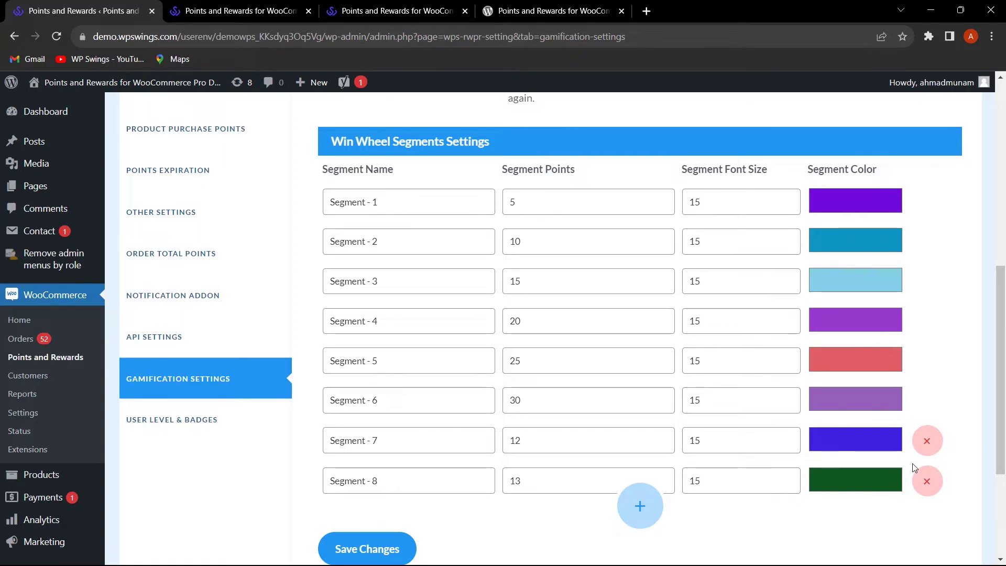
scroll(529, 520, "down", 2)
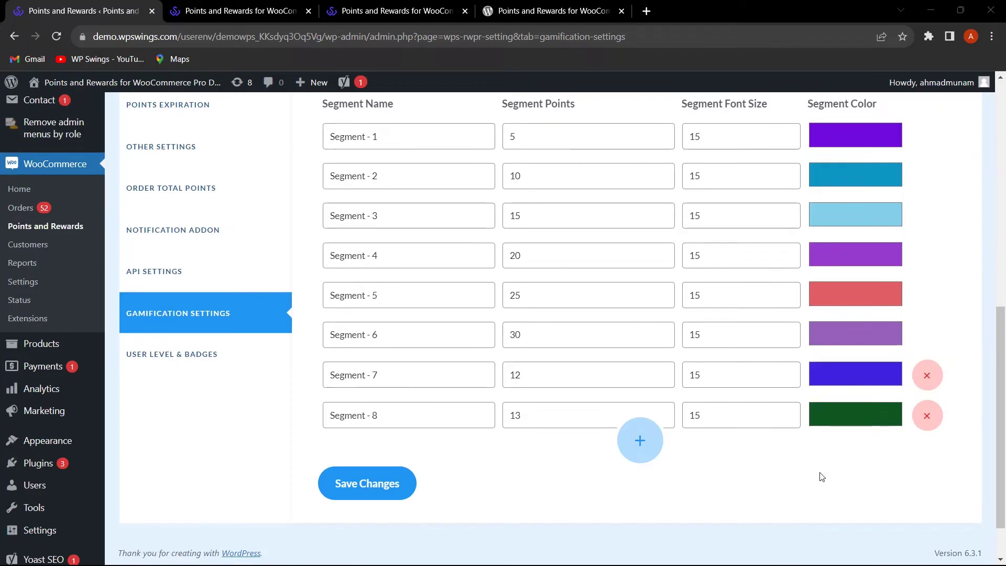
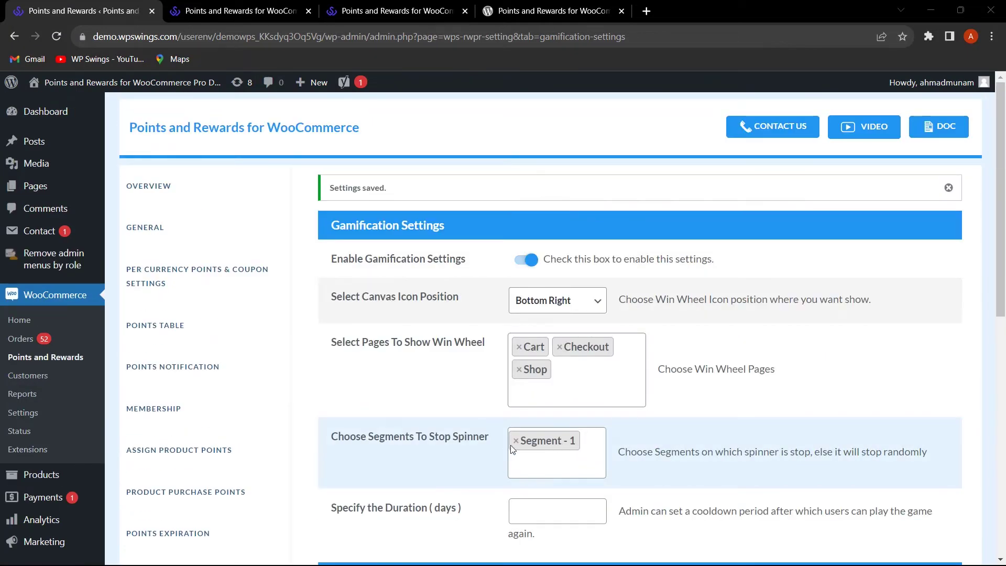
Remove Segment - 1 from the segments on which the spinner stops and save the gamification settings
left_click(517, 442)
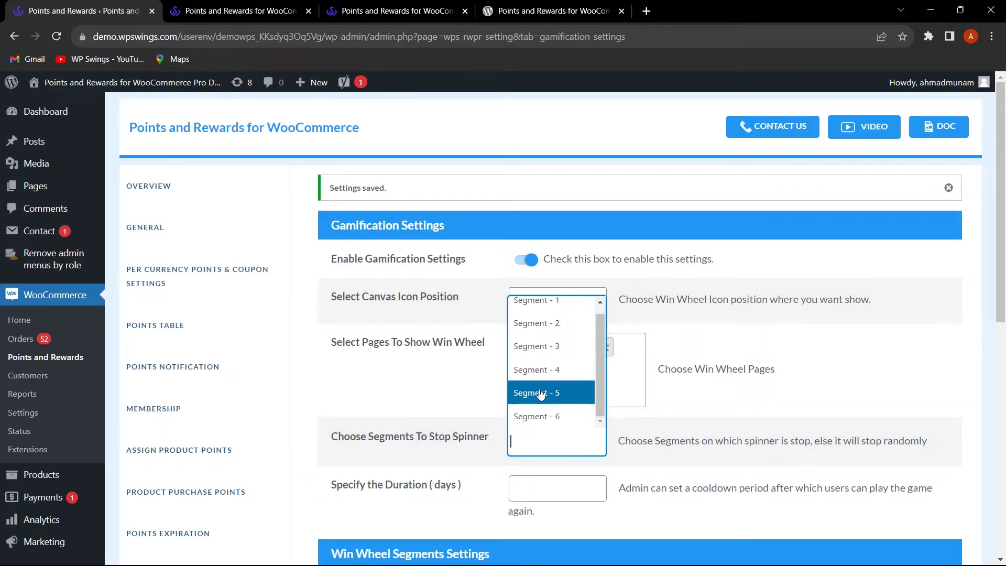
scroll(553, 414, "down", 1)
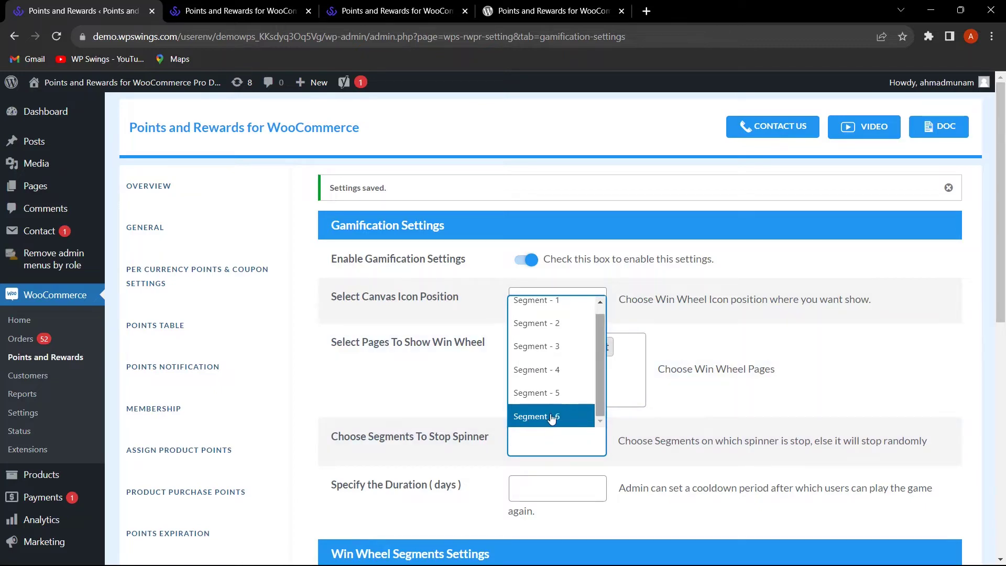
scroll(962, 391, "down", 9)
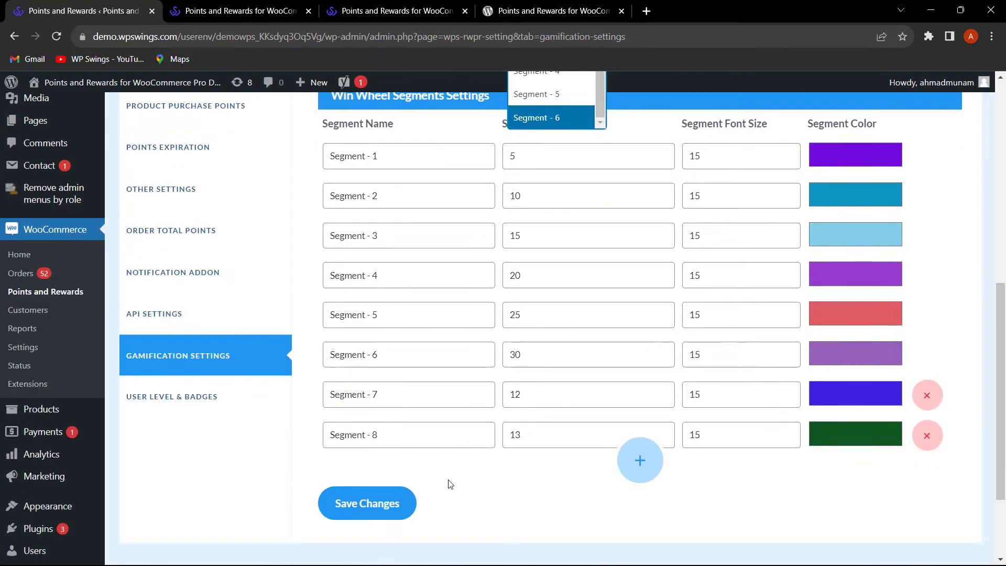
left_click(388, 516)
scroll(387, 497, "down", 7)
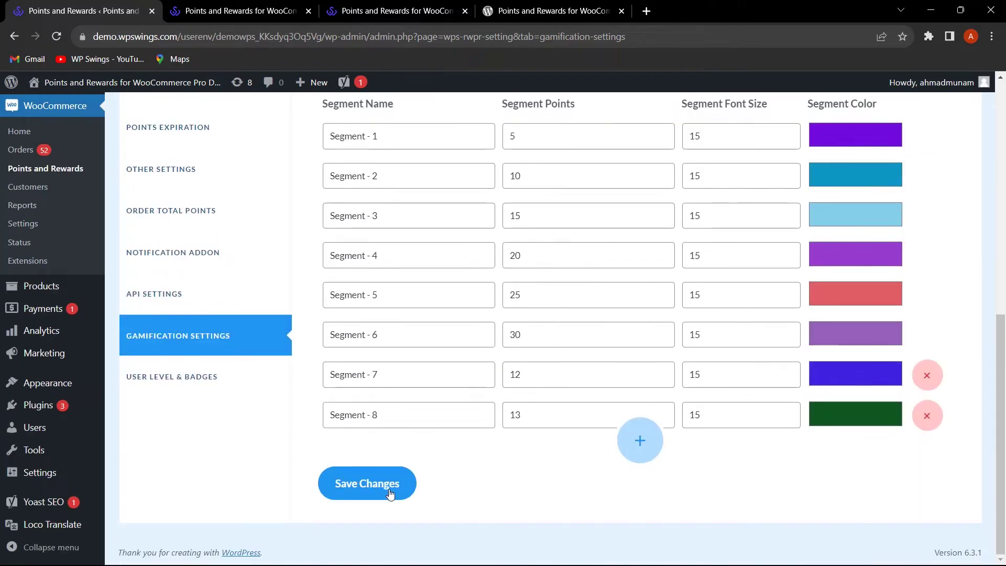
left_click(390, 486)
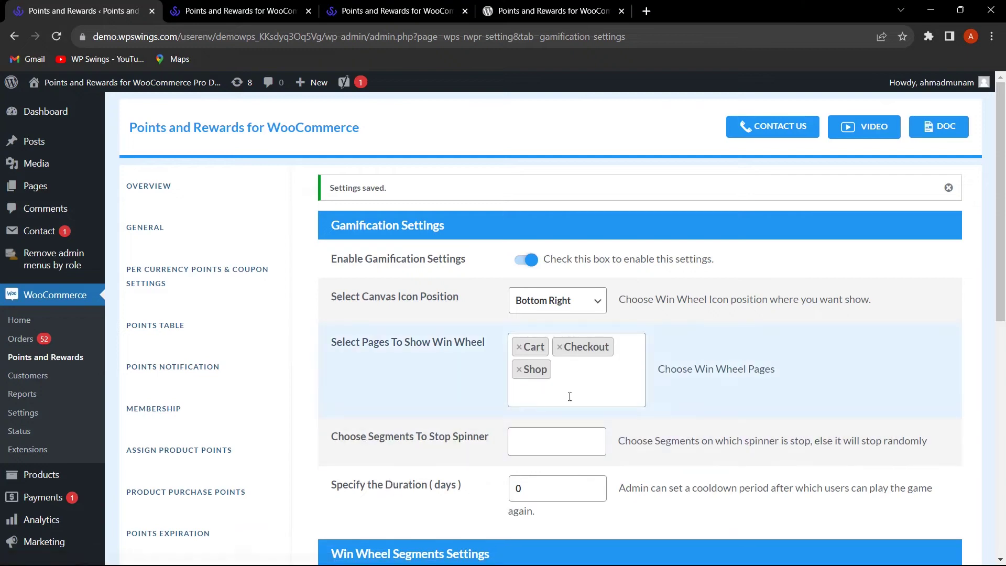
Choose Segment - 8 as the segment on which the spinner stops and save the gamification settings
scroll(570, 397, "down", 1)
left_click(572, 382)
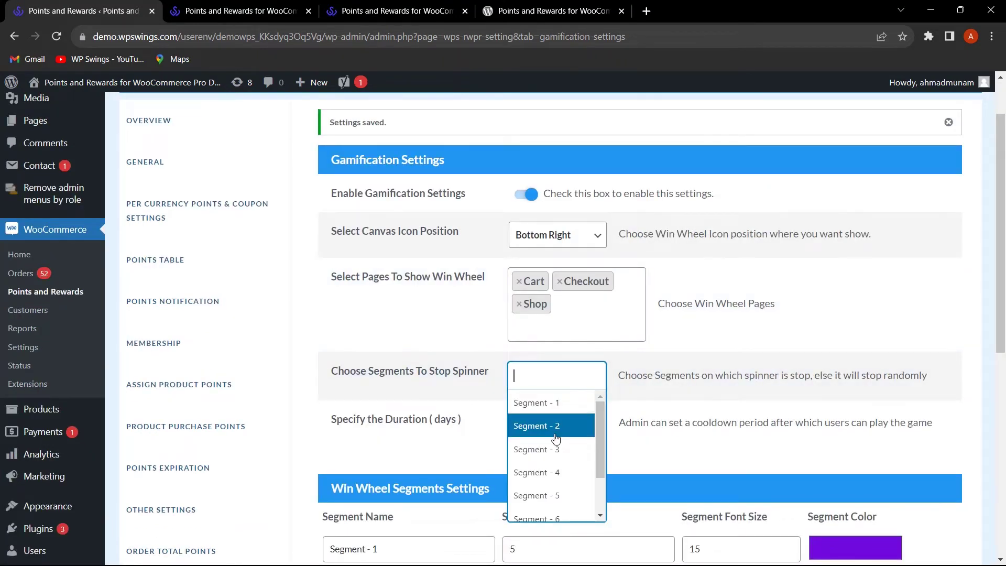
scroll(555, 437, "down", 2)
left_click(555, 504)
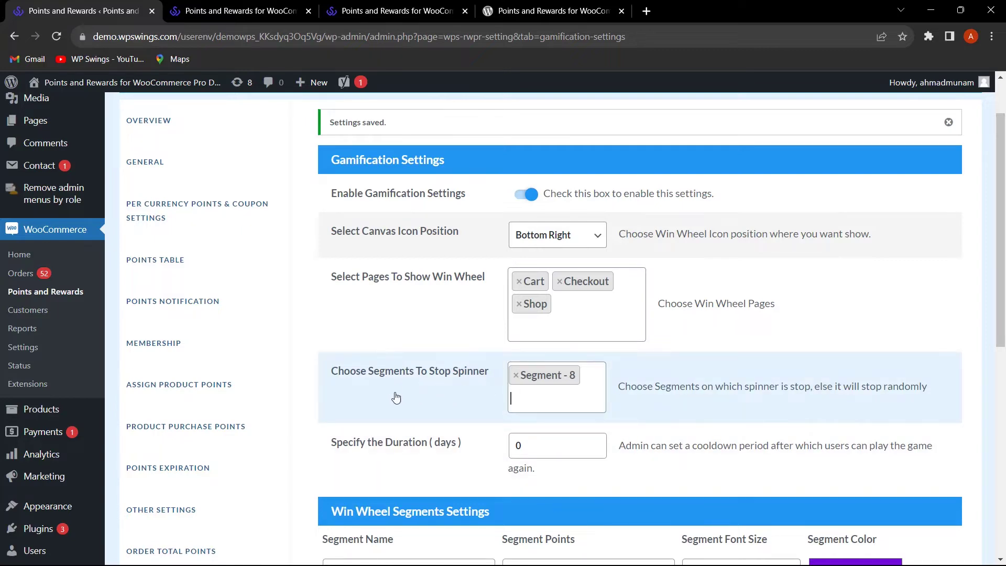
scroll(457, 398, "down", 8)
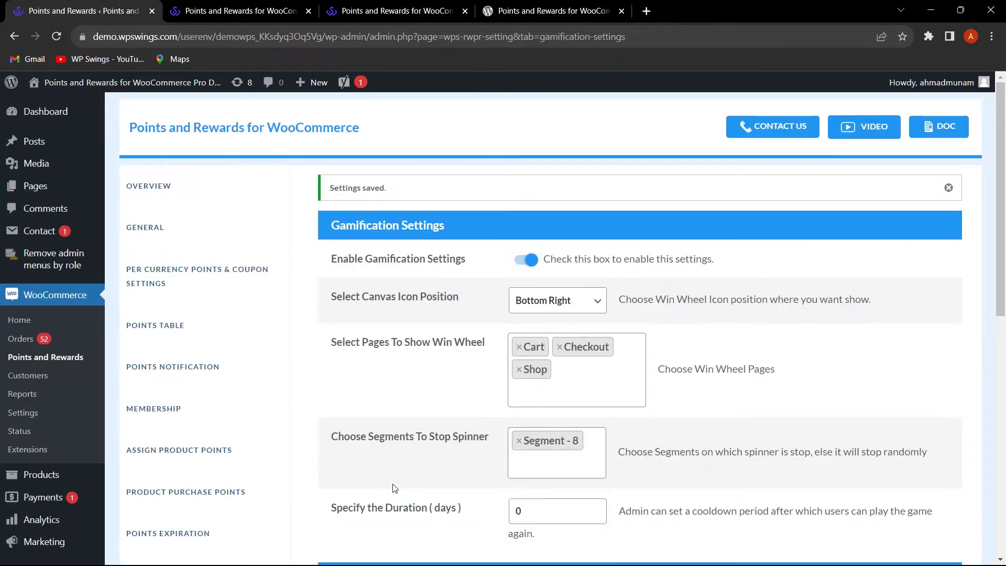
Check the saved gamification settings, switch to the incognito Shop page and view the win wheel, closing it without spinning
scroll(448, 419, "down", 2)
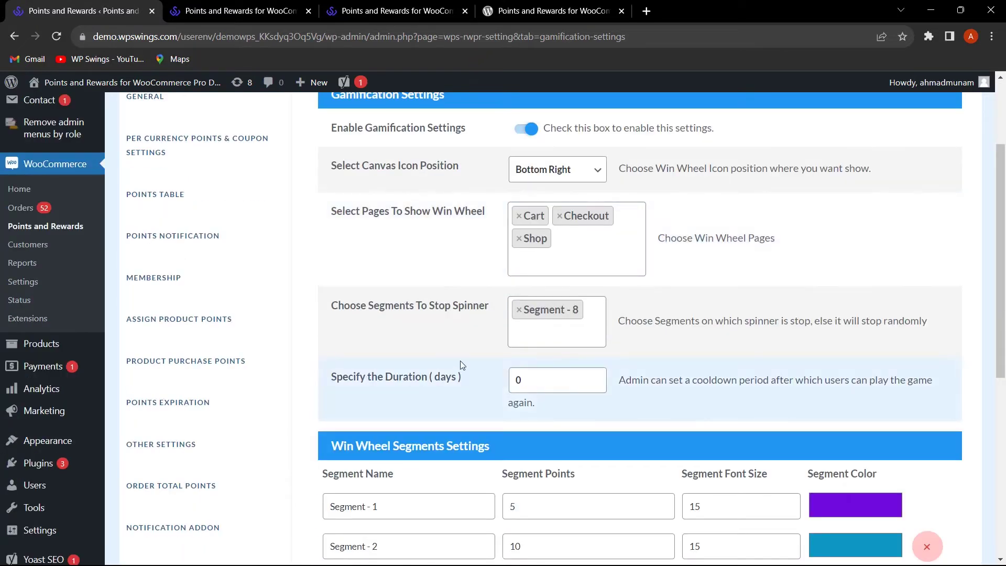
scroll(461, 365, "up", 2)
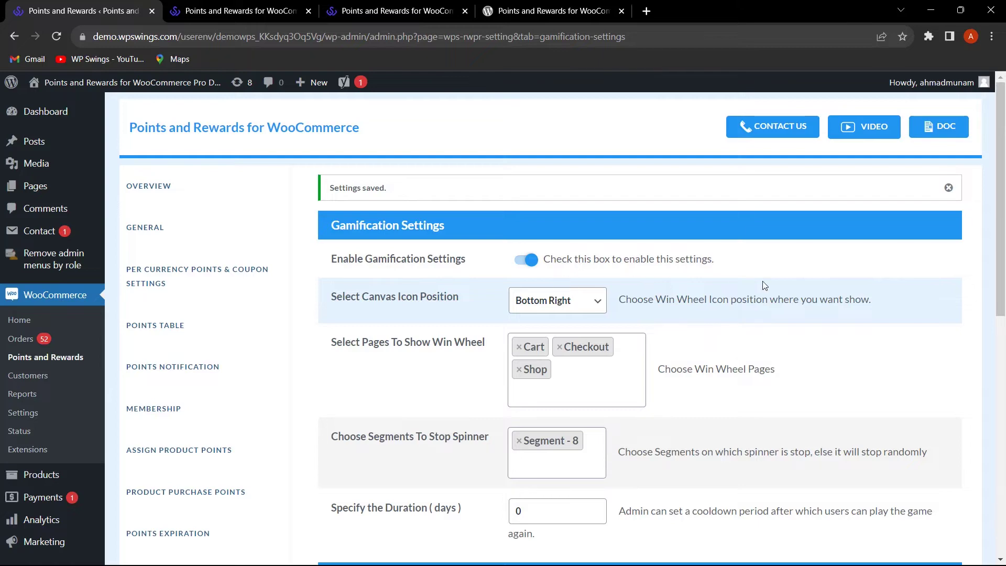
scroll(837, 282, "down", 7)
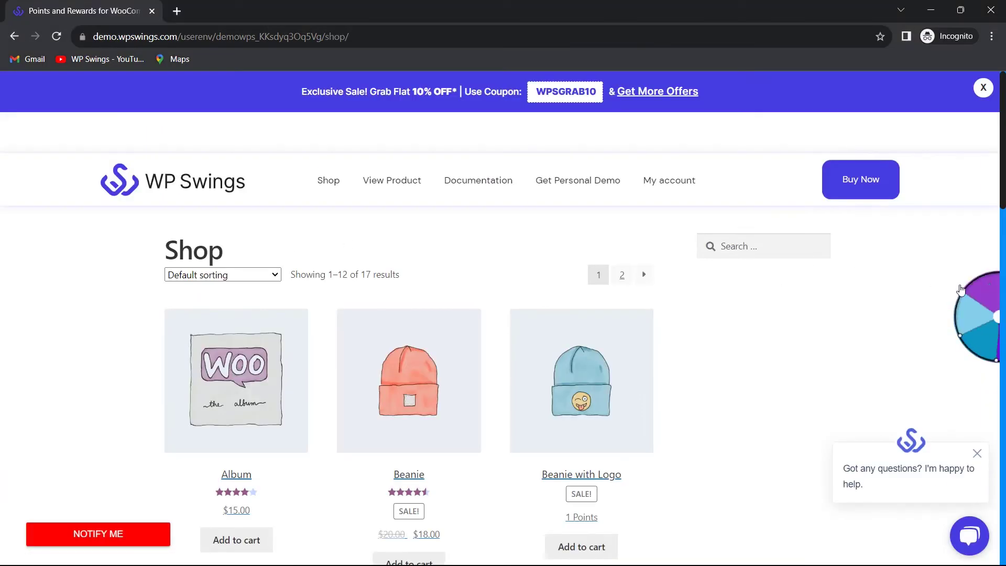
left_click(974, 325)
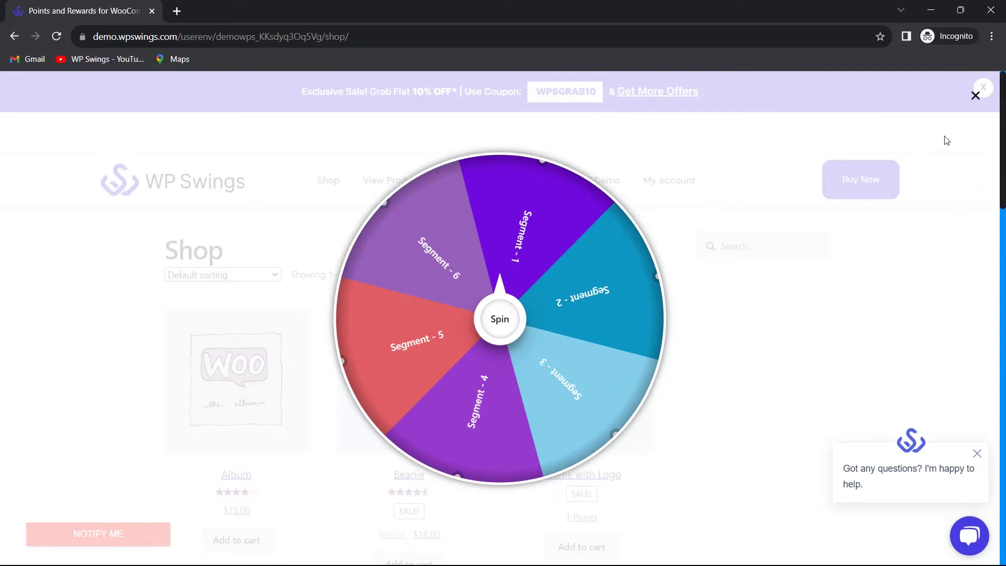
left_click(976, 94)
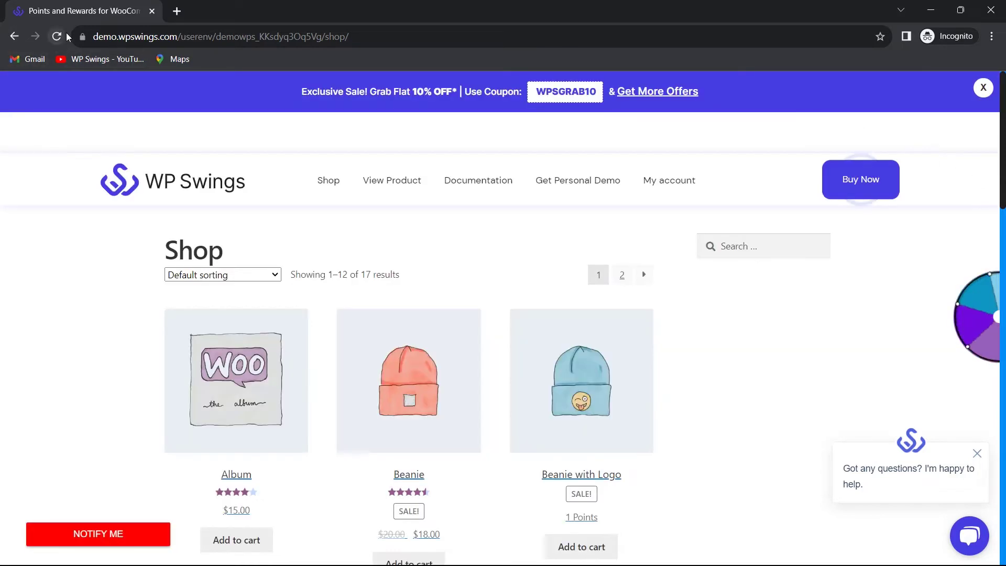
Reload the Shop page, spin the win wheel and claim the points won
left_click(57, 37)
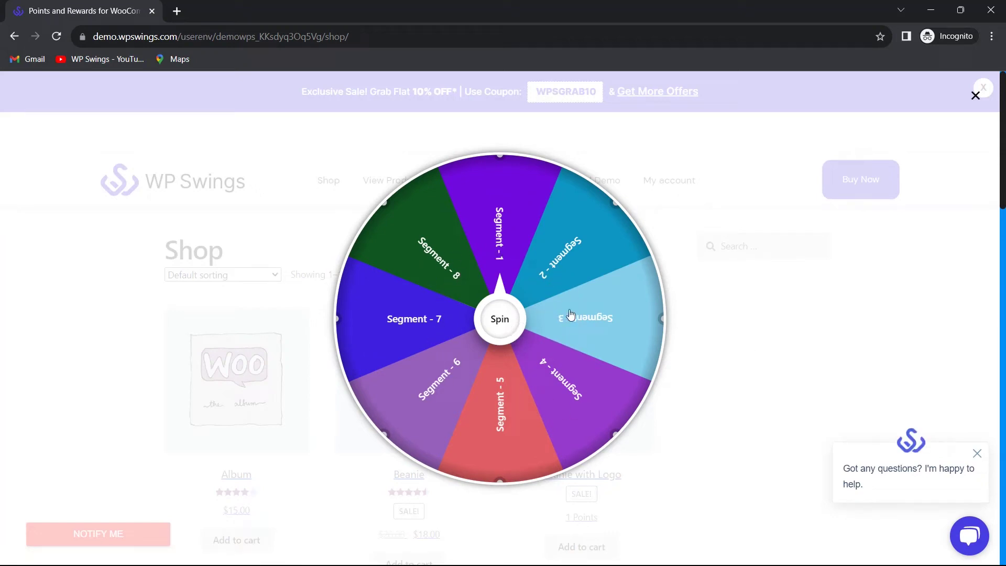
left_click(500, 320)
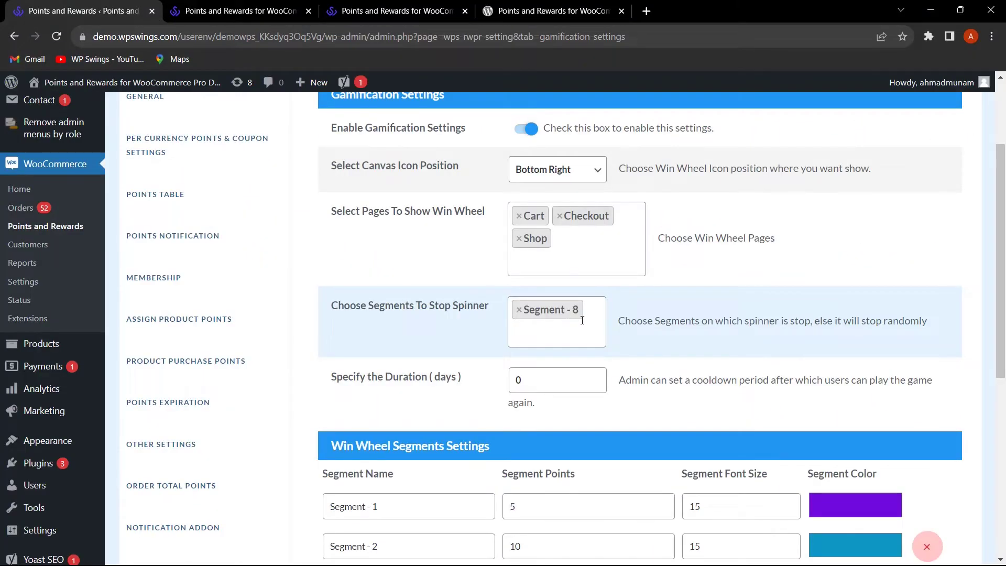
scroll(609, 388, "down", 5)
scroll(609, 388, "down", 1)
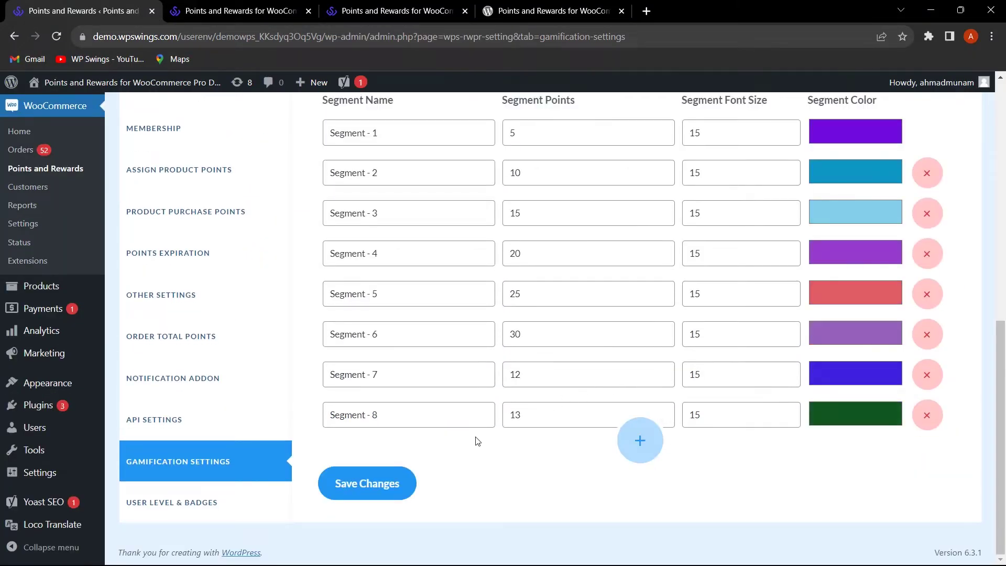
scroll(440, 287, "up", 5)
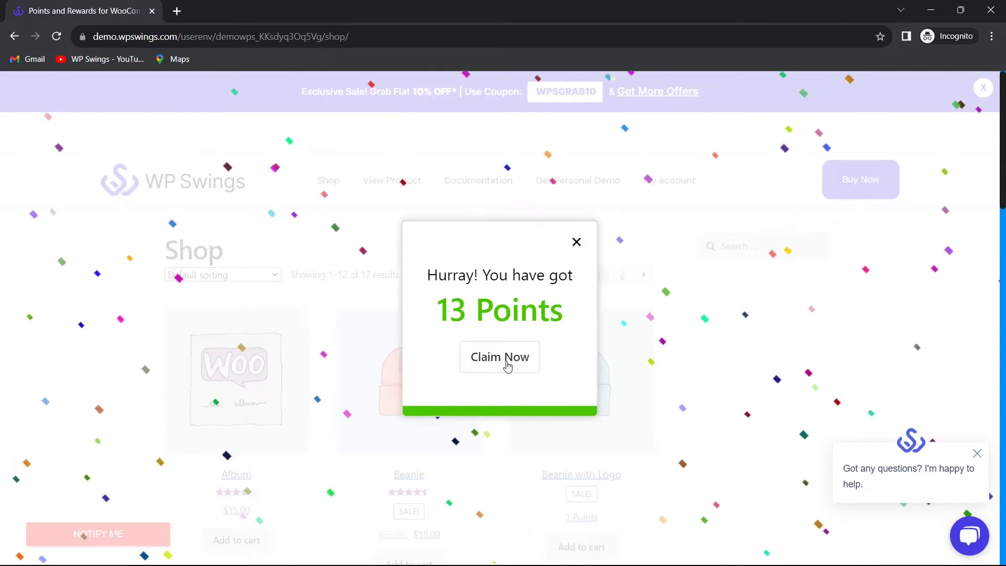
left_click(507, 365)
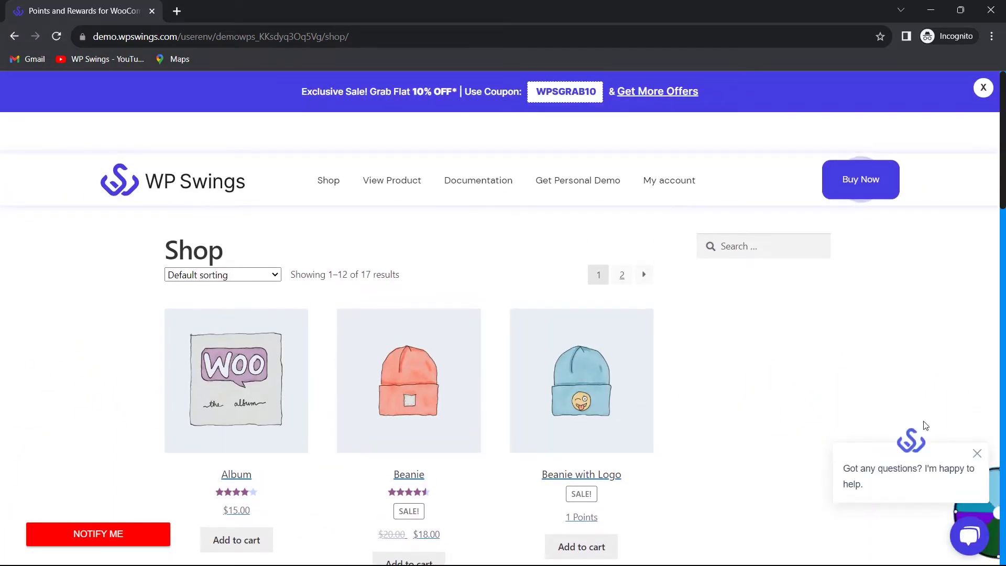
Dismiss the chat prompt, spin the win wheel again and claim the reward, closing the reward message
left_click(977, 453)
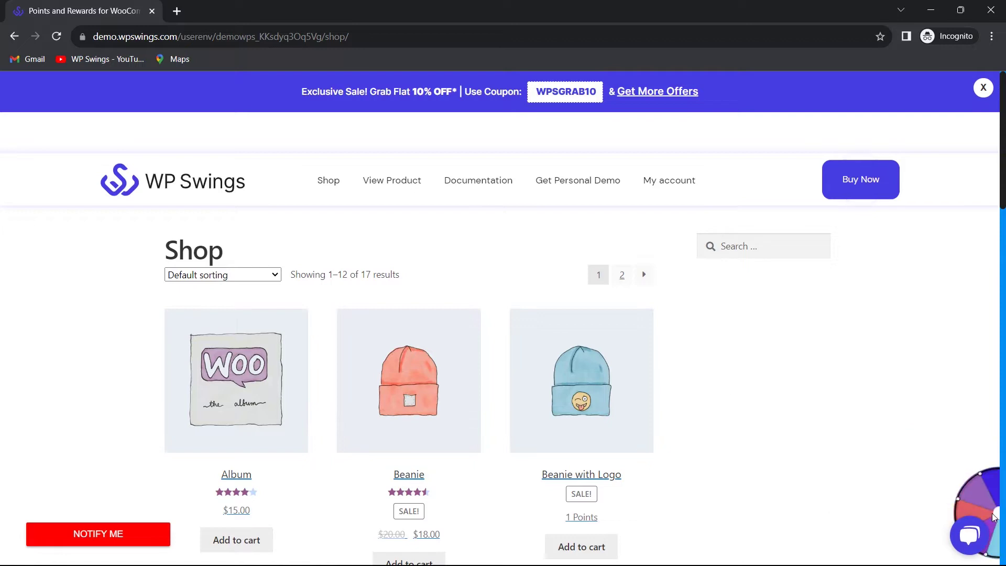
left_click(917, 507)
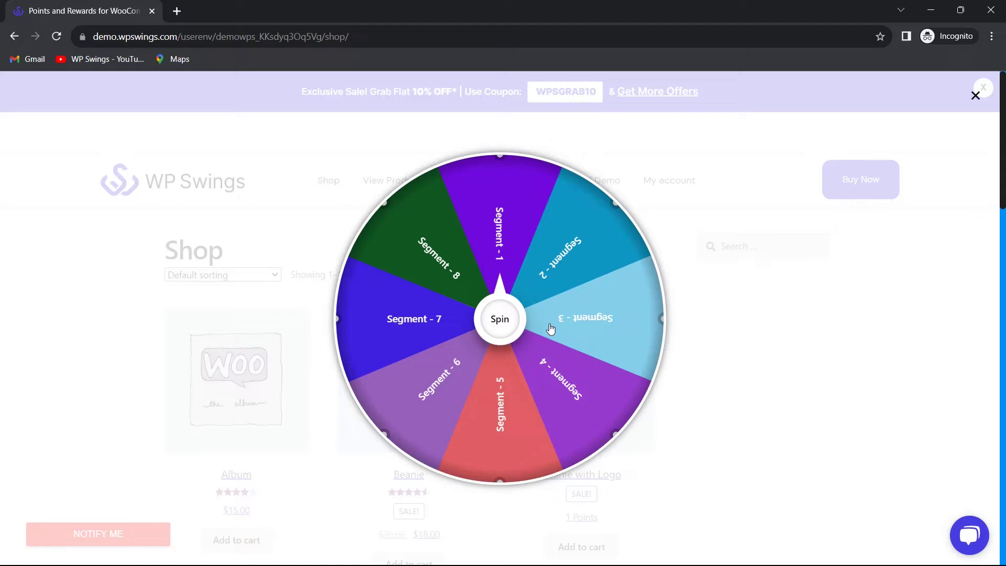
left_click(500, 320)
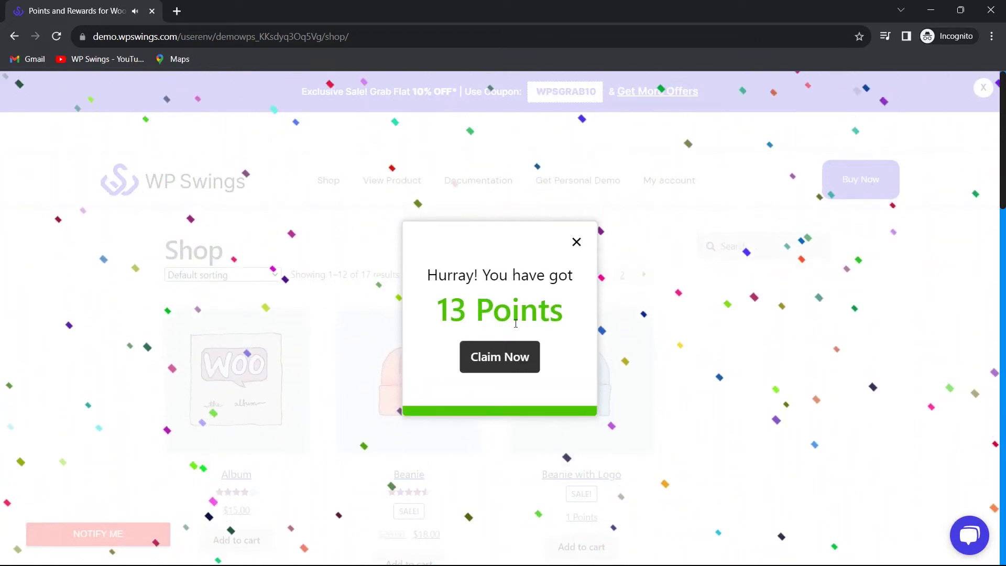
left_click(507, 357)
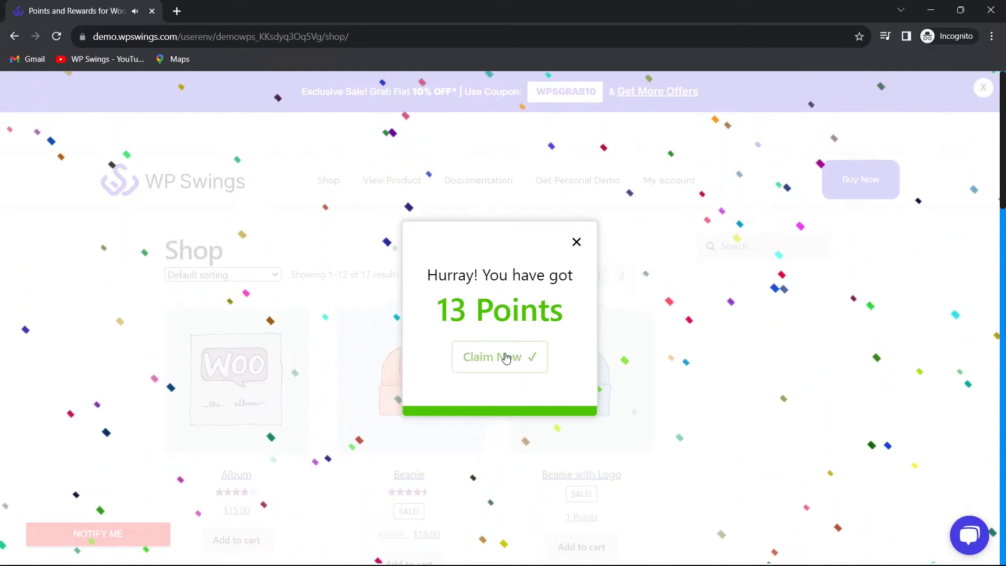
left_click(576, 243)
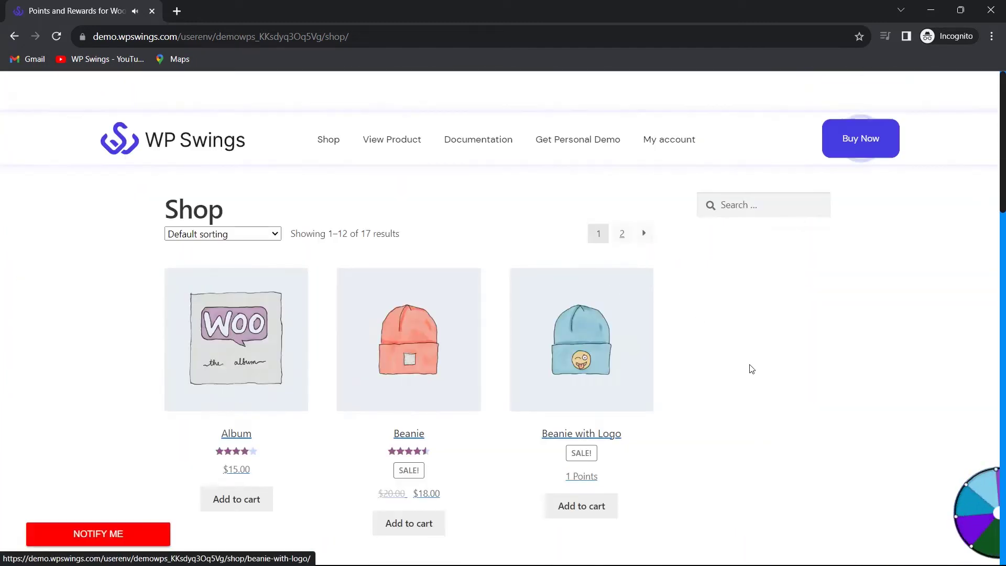
Set the win wheel cooldown duration to 1 day in the gamification settings, save and return to the incognito Shop page
key("alt+Tab")
left_click(544, 268)
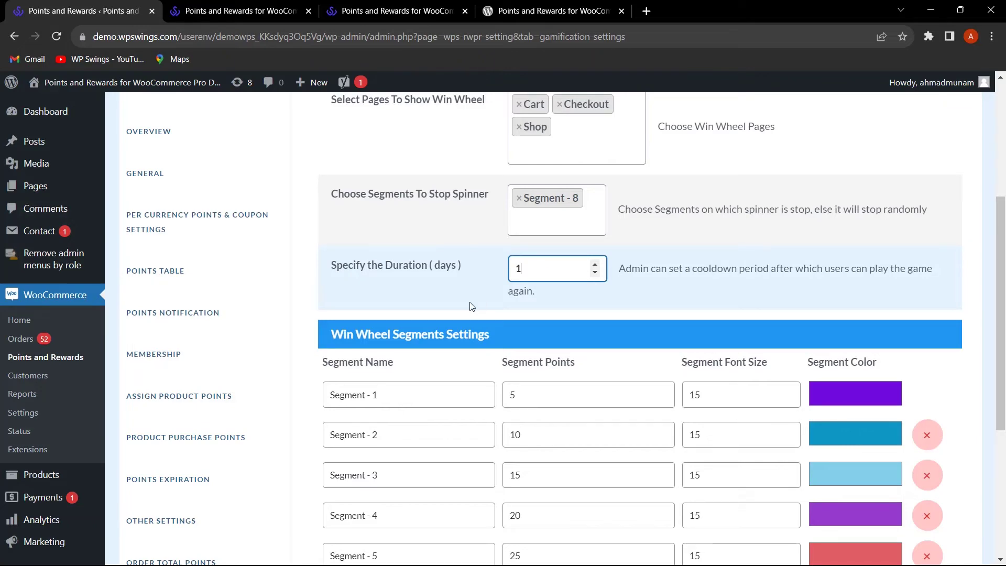
scroll(461, 304, "down", 5)
left_click(390, 486)
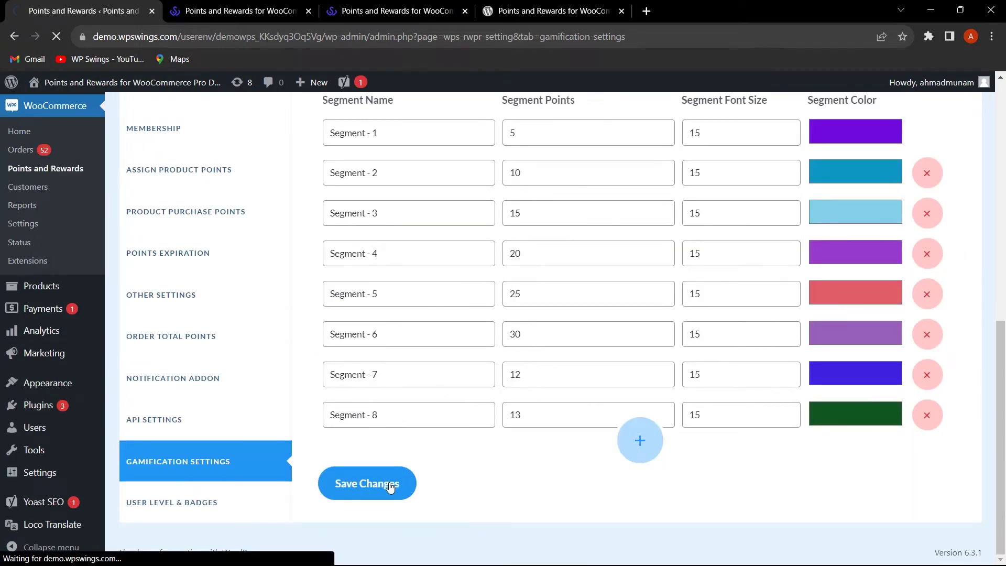
key("alt+Tab")
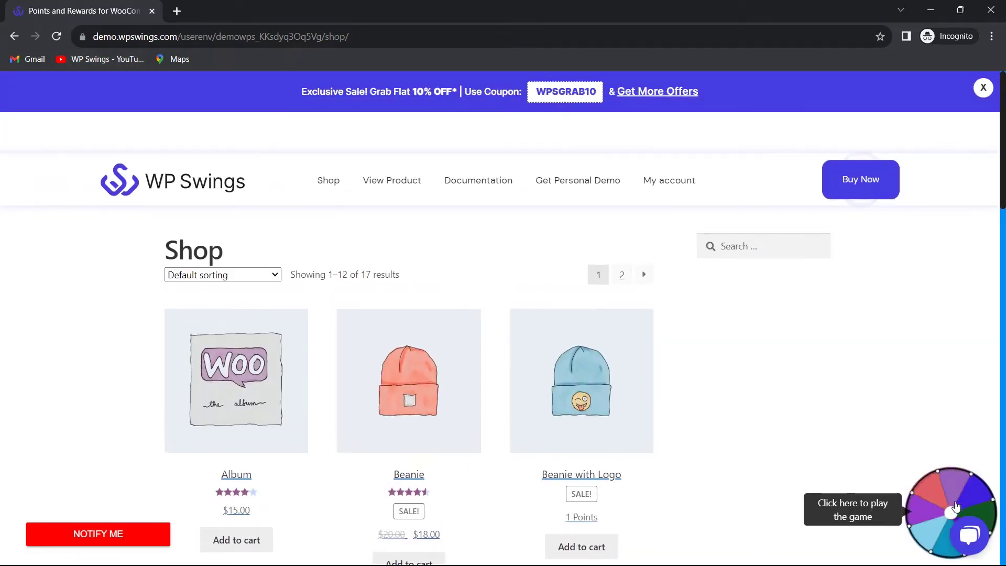
Spin the win wheel, claim the points won, close the reward message and reload the Shop page
left_click(508, 326)
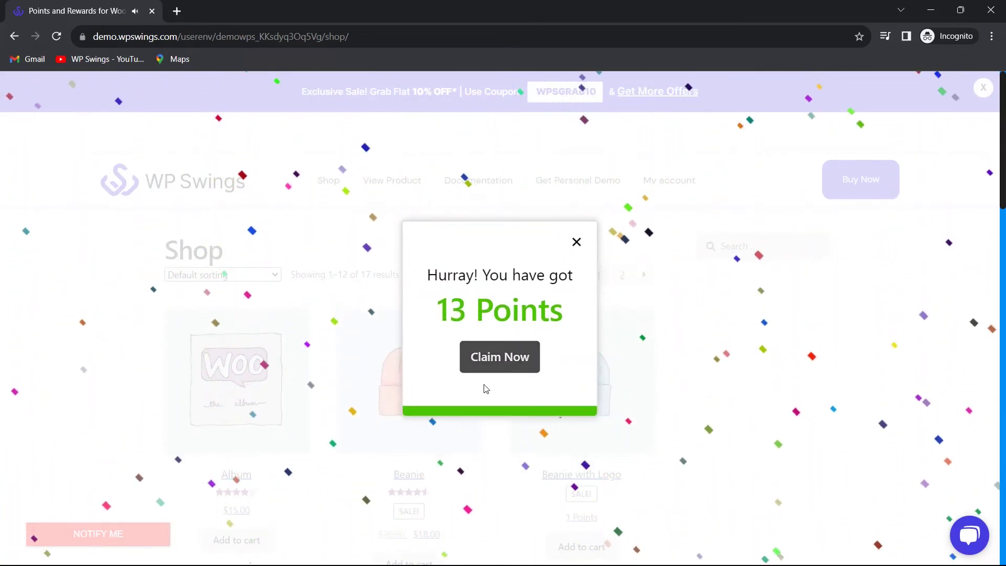
left_click(507, 366)
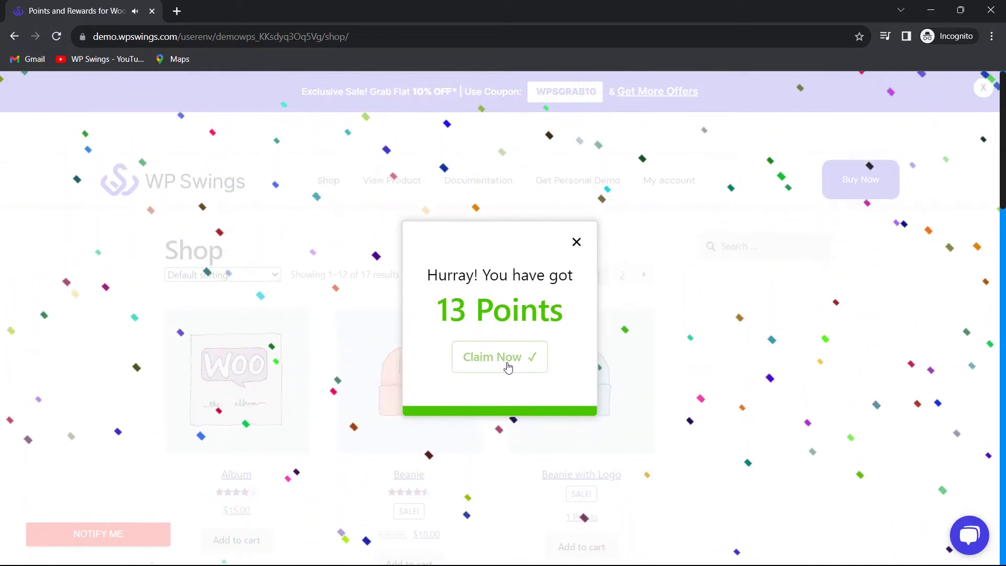
left_click(574, 243)
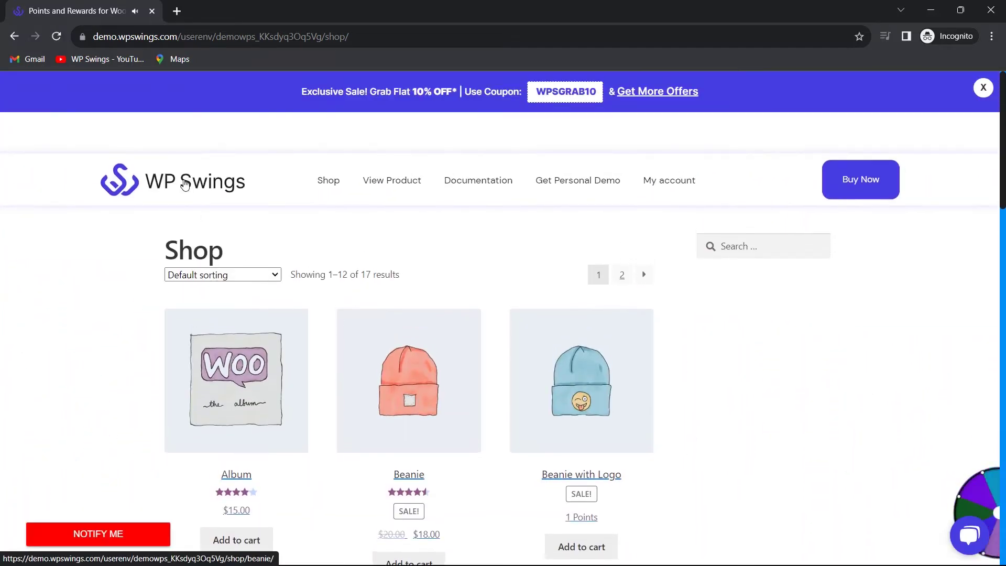
left_click(57, 38)
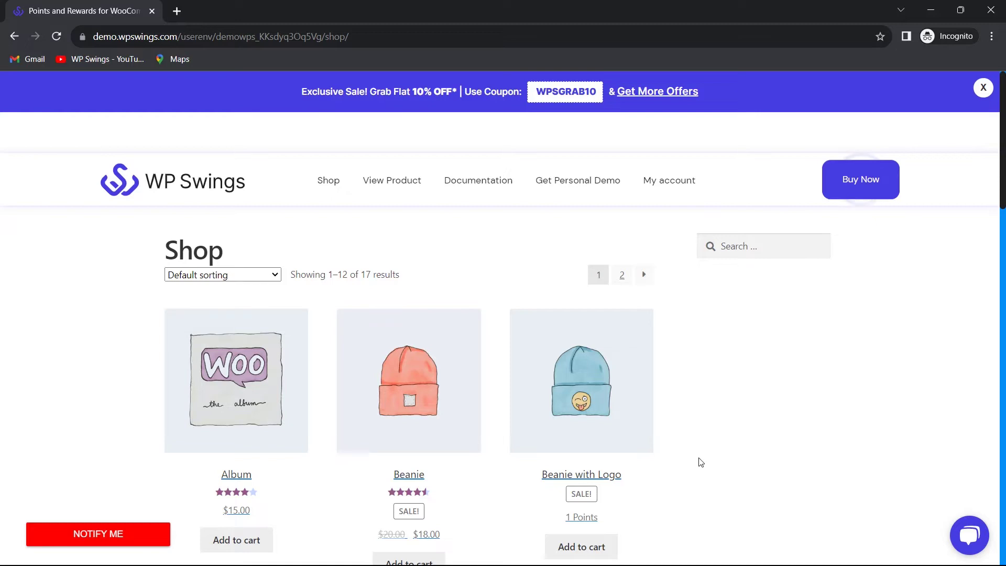
In the plugin's User Level & Badges settings, enable user badges and their display on My Account, with the badge position set to Center
key("alt+Tab")
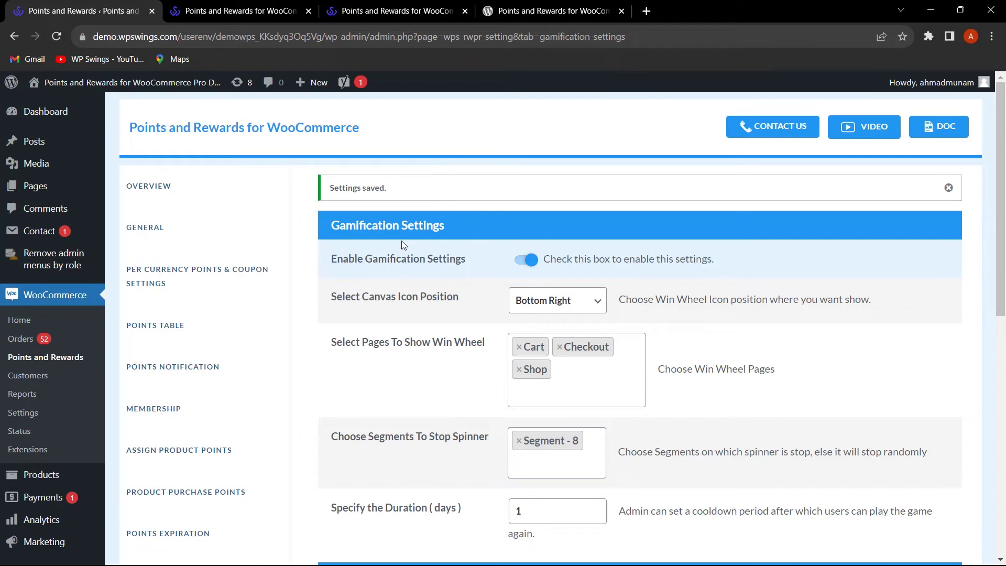
scroll(409, 252, "down", 6)
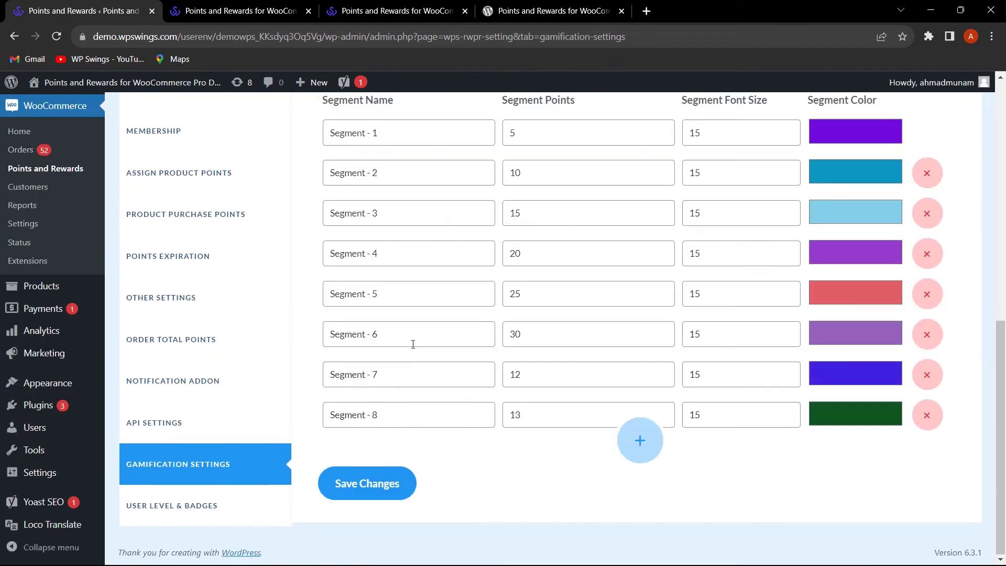
left_click(200, 509)
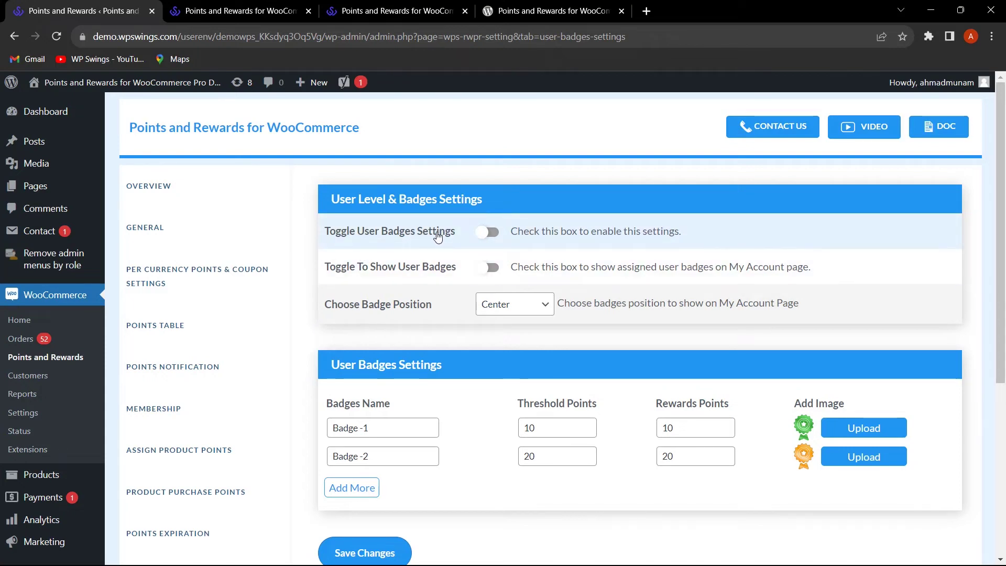
left_click(491, 236)
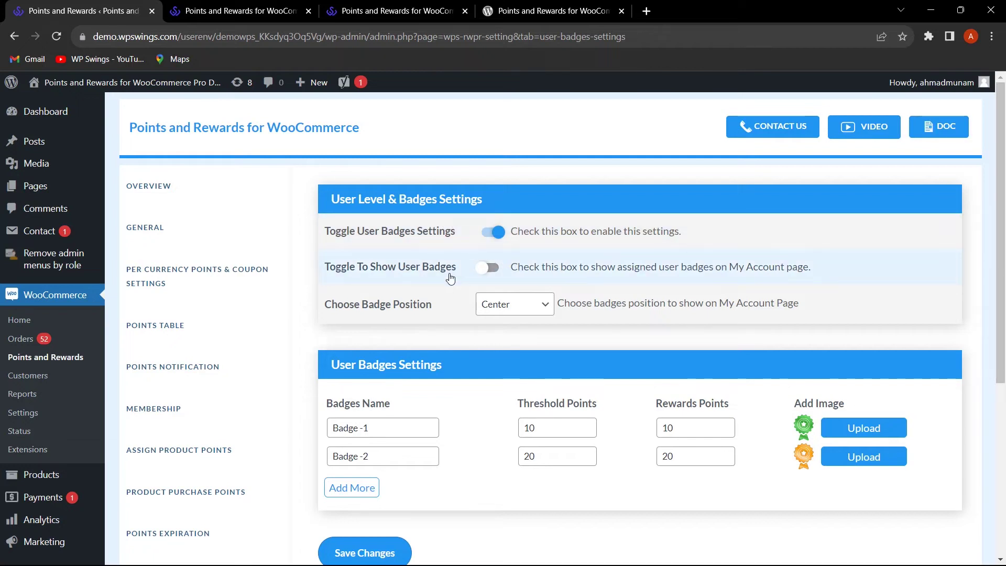
left_click(491, 268)
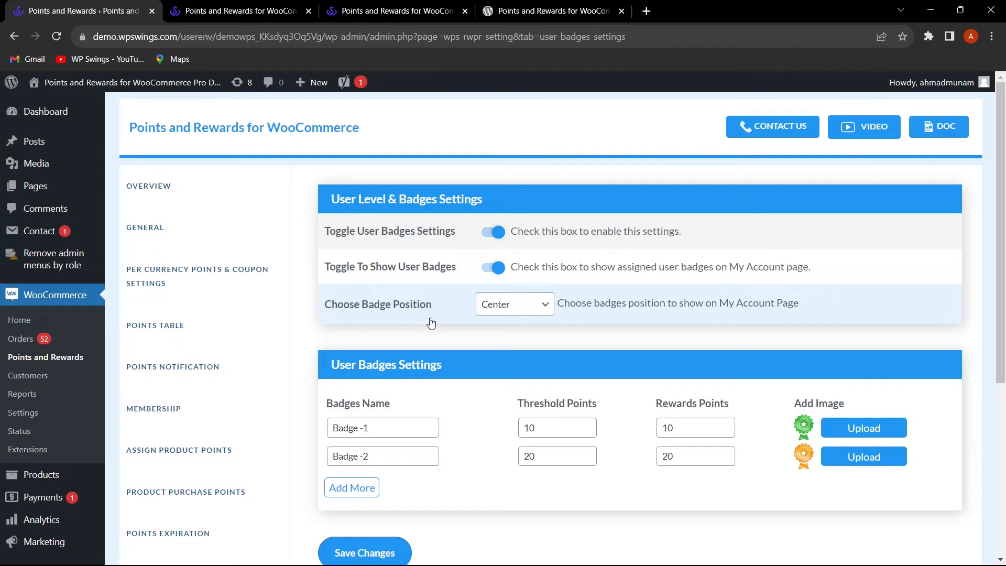
left_click(501, 311)
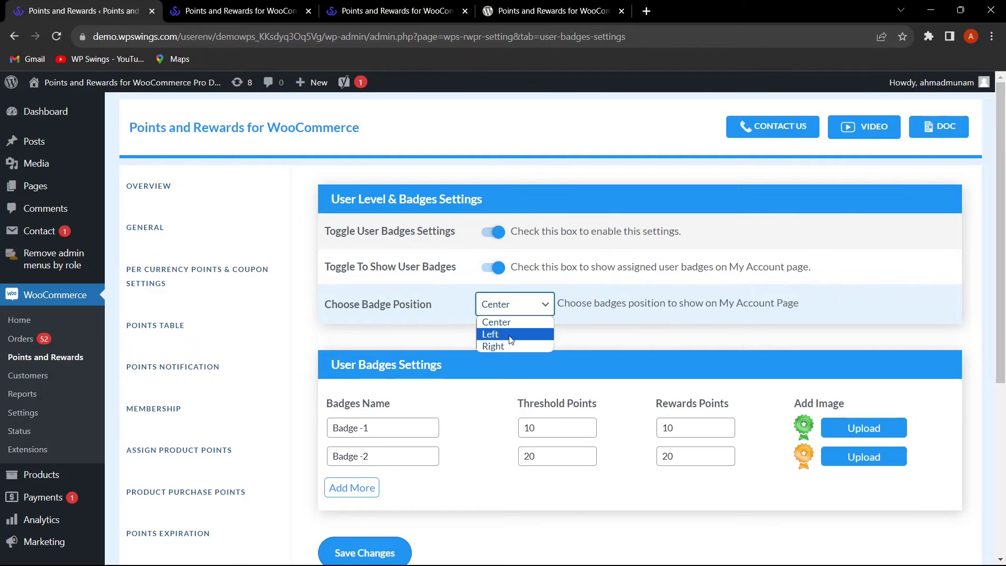
left_click(509, 325)
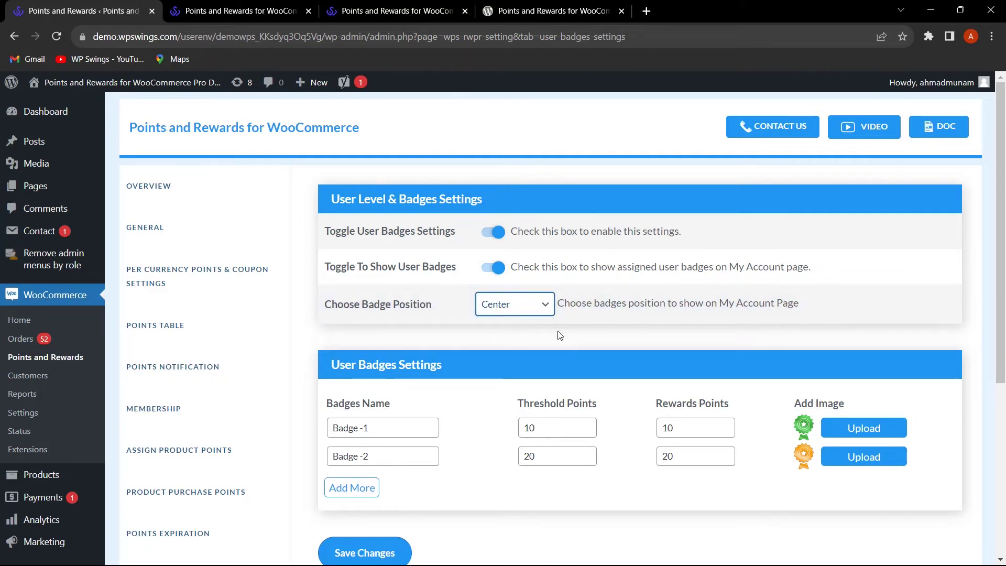
Set the rewards points of Badge -1 to 30 in the User Badges Settings
scroll(467, 367, "down", 2)
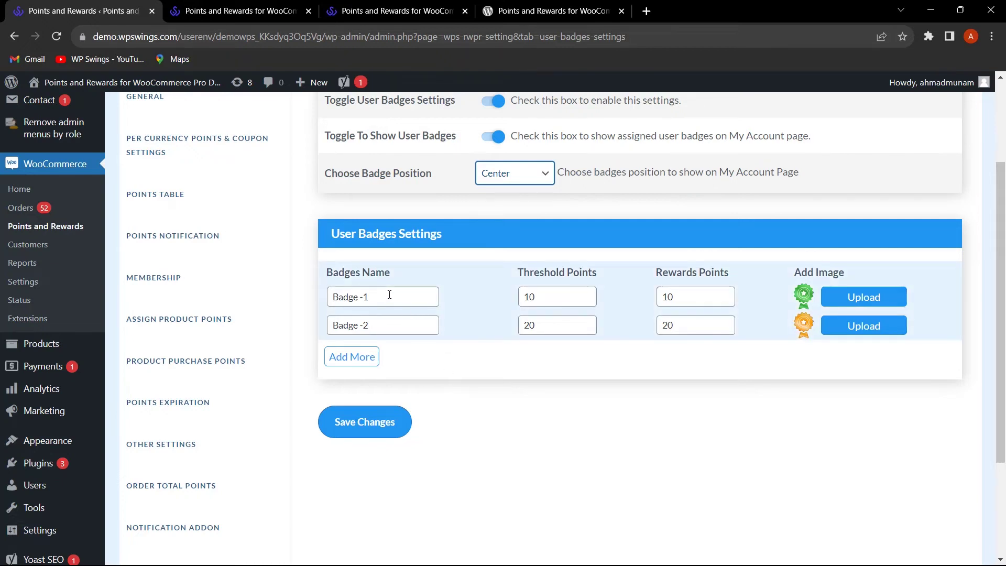
left_click(558, 300)
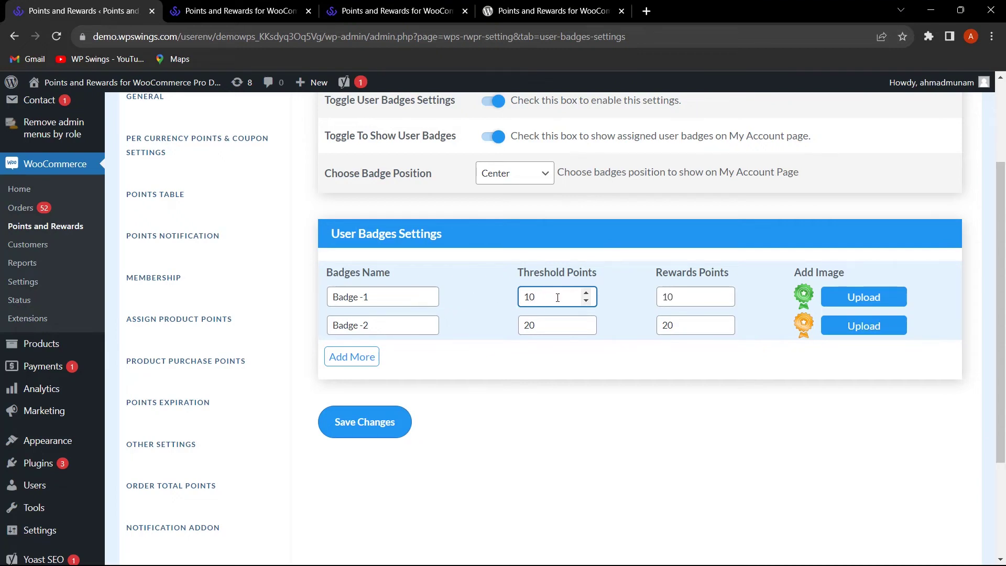
left_click(679, 298)
key("BackSpace")
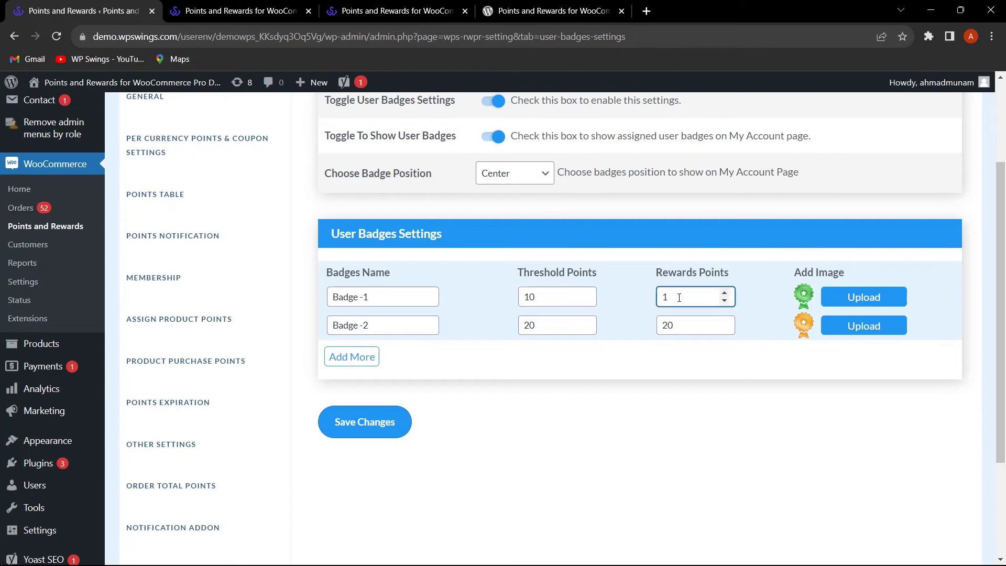
key("BackSpace")
type("30")
left_click(650, 396)
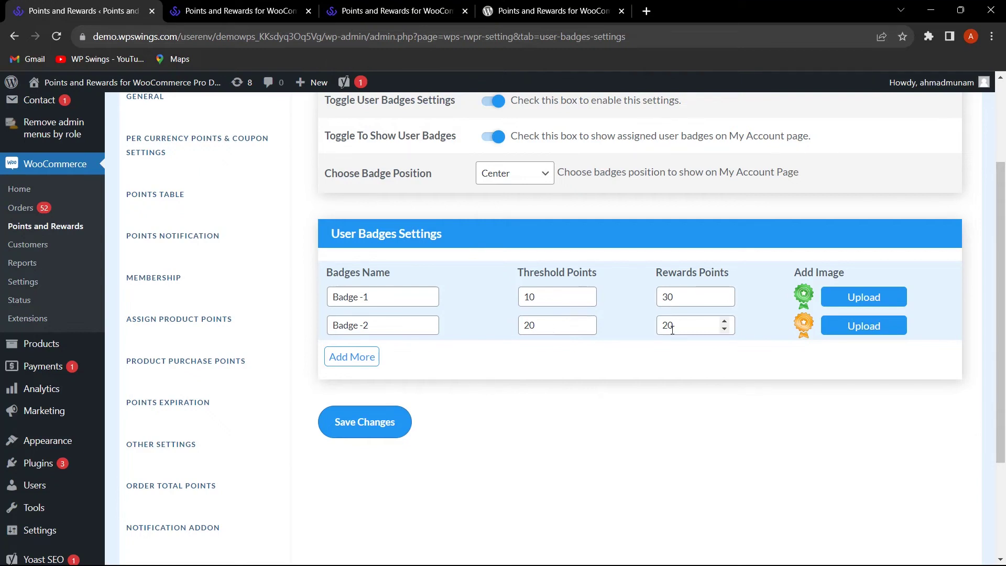
Set Badge -2 to 200 threshold points and 100 rewards points
left_click(690, 326)
key("BackSpace")
key("BackSpace")
left_click(553, 323)
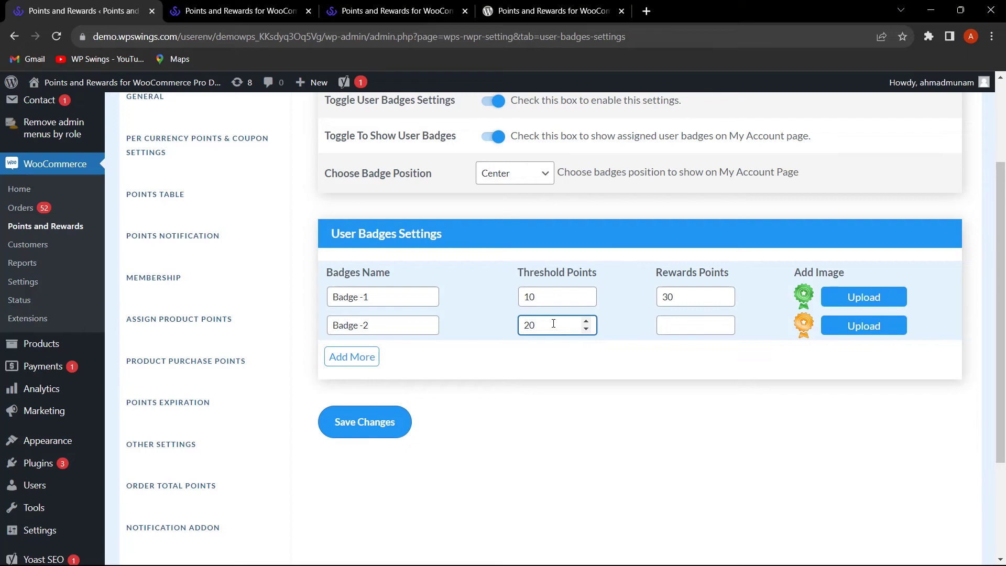
key("BackSpace")
key("BackSpace")
type("200")
left_click(671, 325)
type("100")
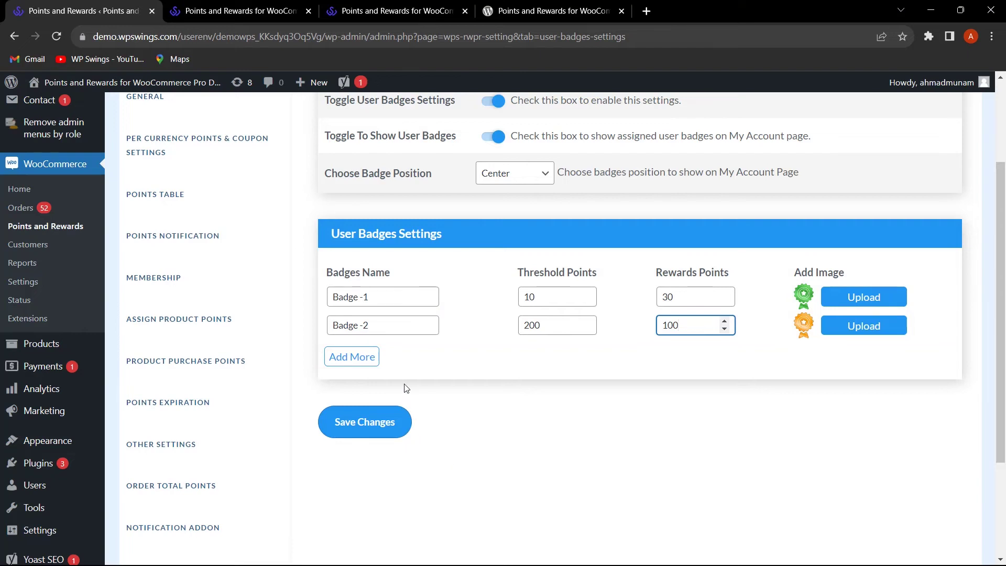
Add an empty third badge row, remove it again and save the badge settings
left_click(359, 360)
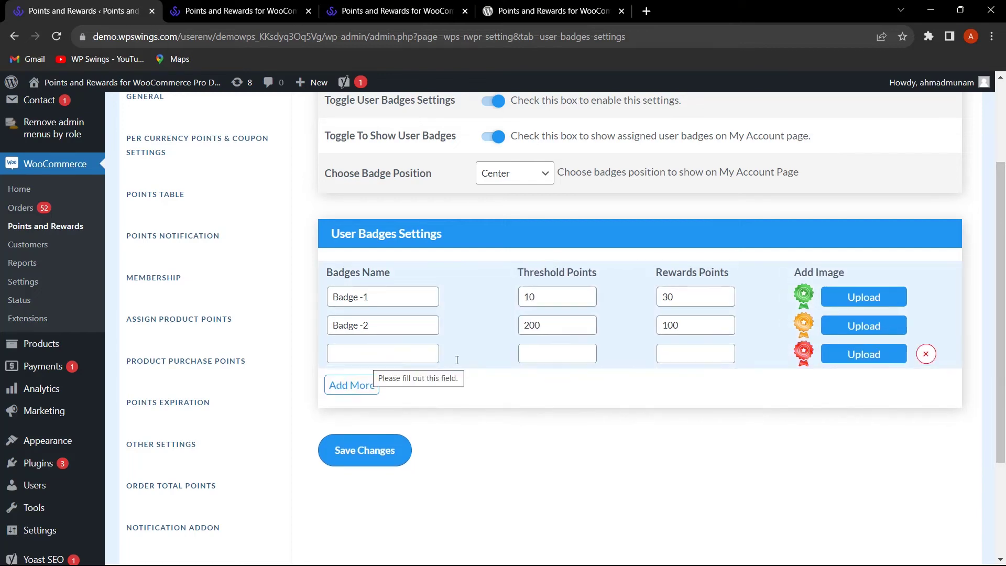
left_click(925, 354)
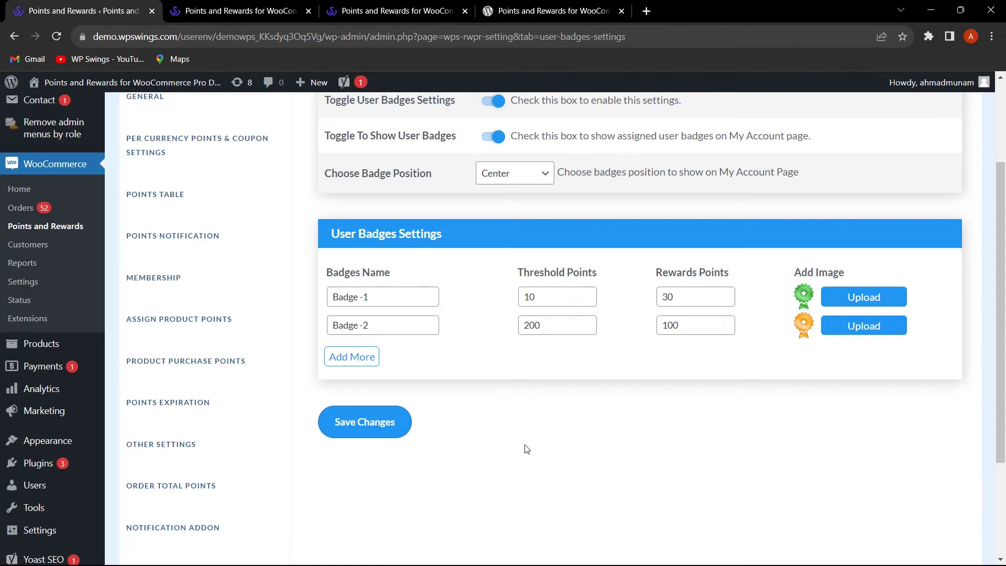
left_click(377, 421)
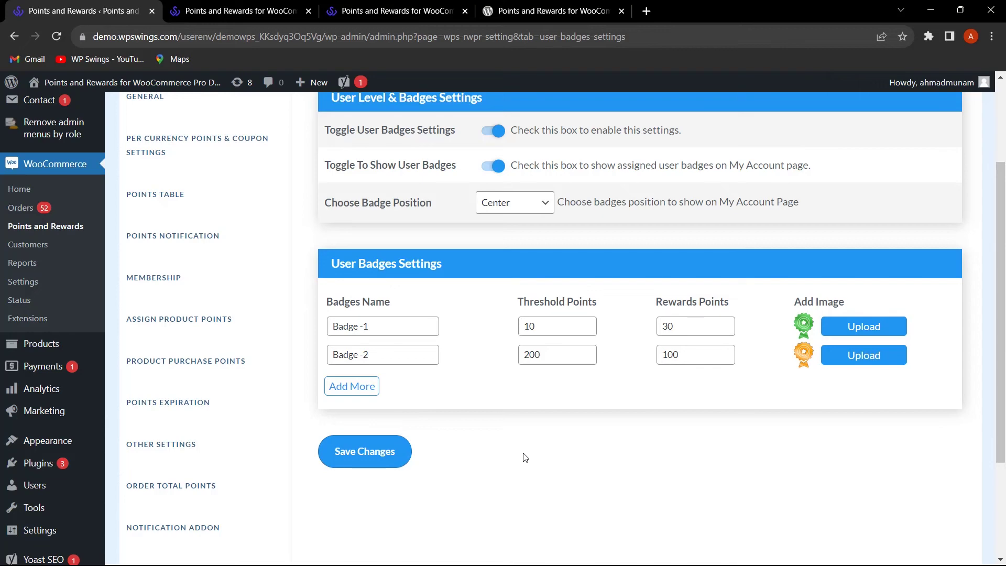
Switch to the incognito store, open the Shop page, spin the win wheel and claim the points, closing the reward message
left_click(673, 556)
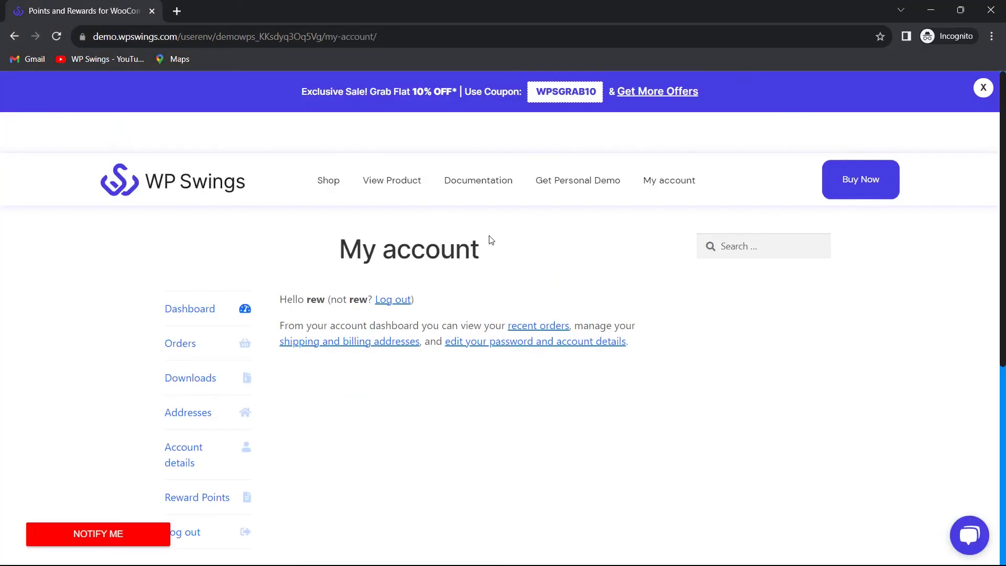
left_click(330, 187)
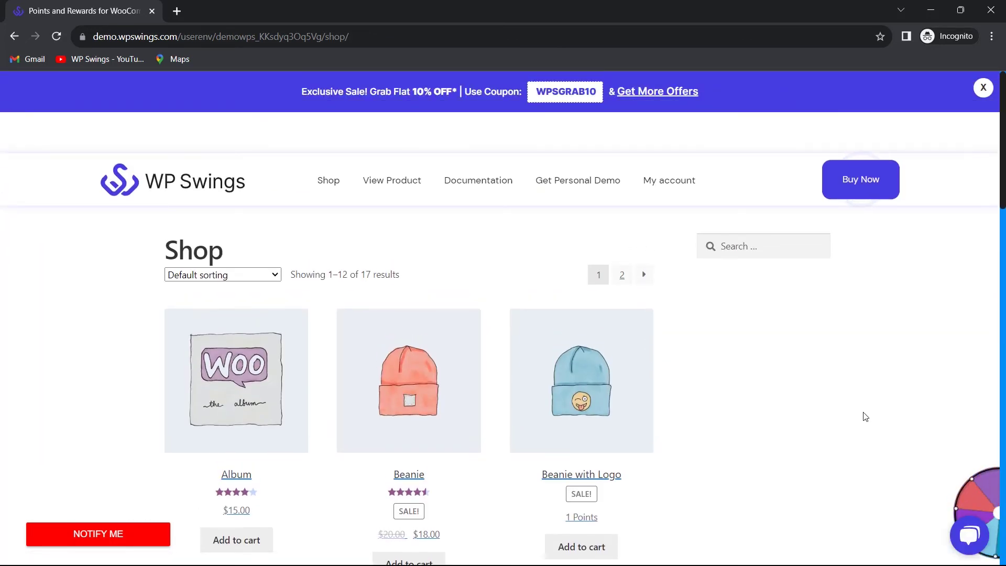
mouse_move(959, 493)
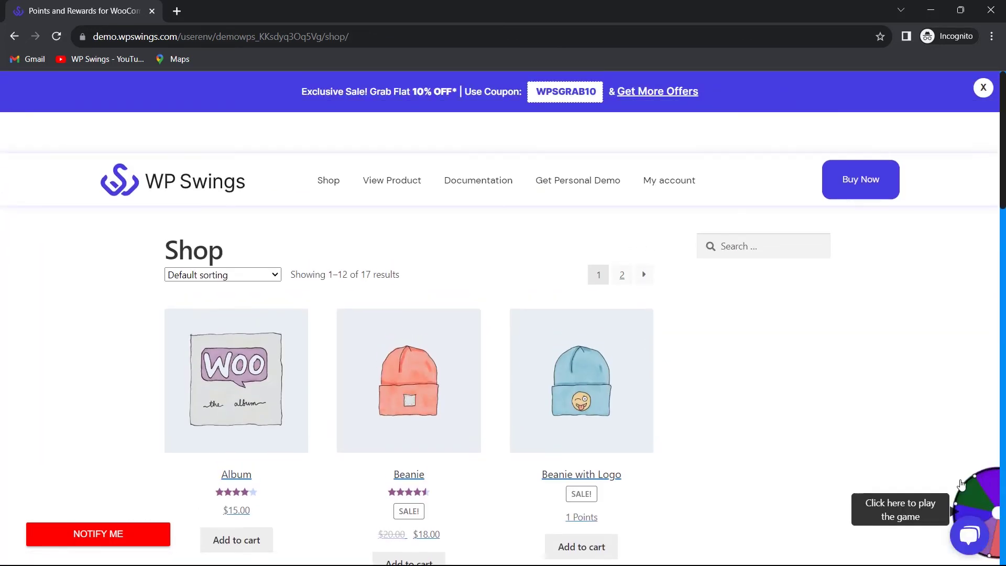
left_click(985, 502)
left_click(498, 325)
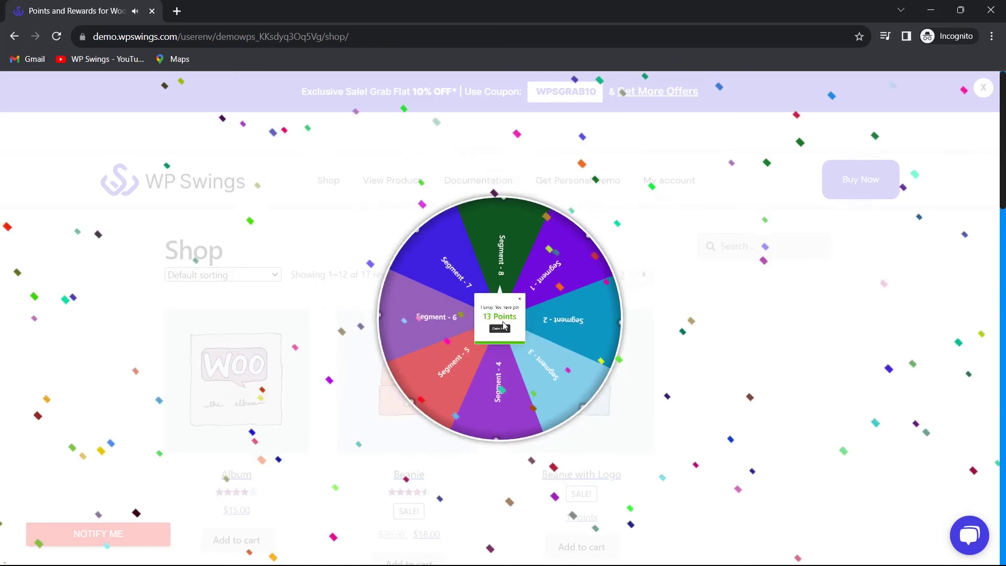
left_click(507, 357)
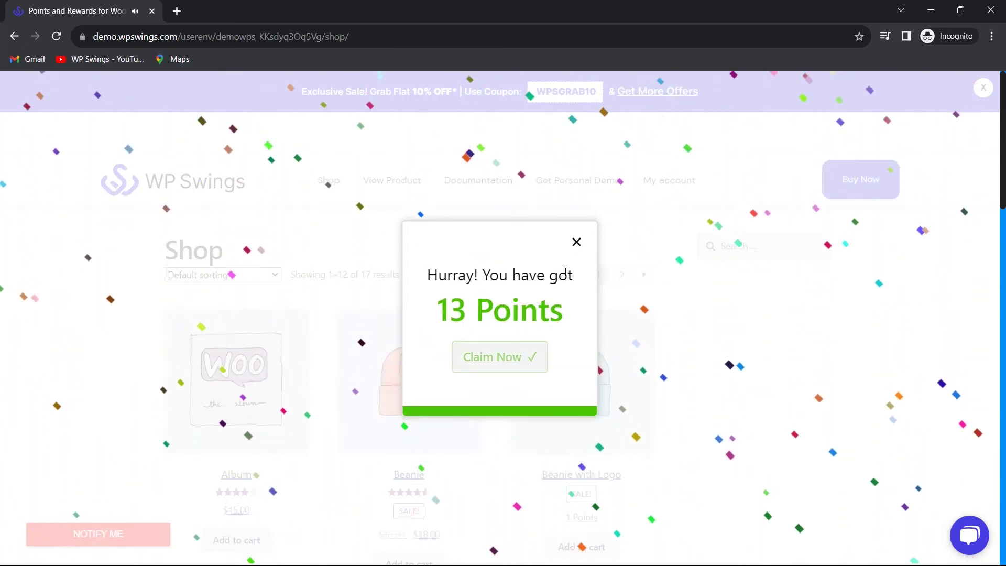
left_click(576, 242)
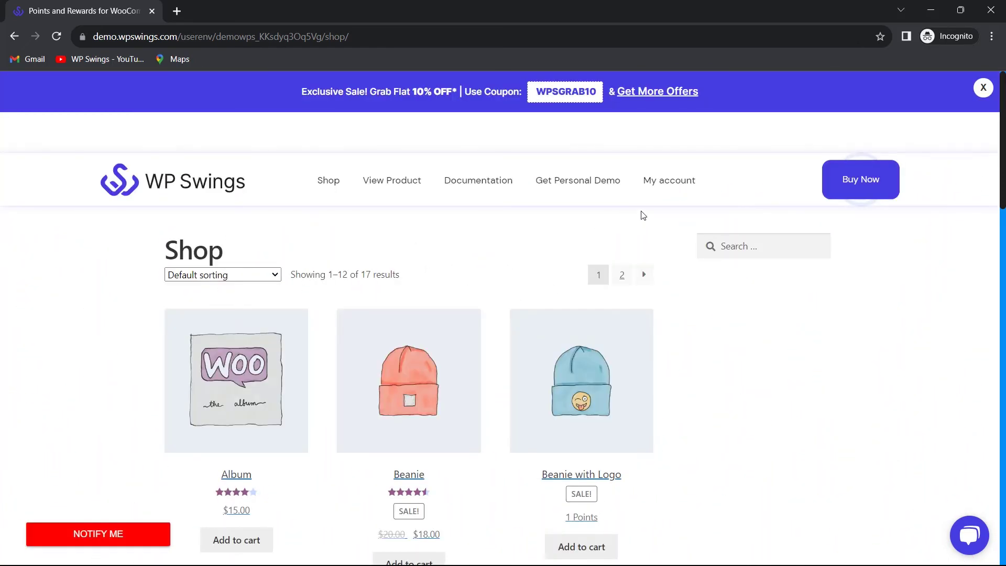
Open the Reward Points section of My account to view the earned badge and points
left_click(665, 185)
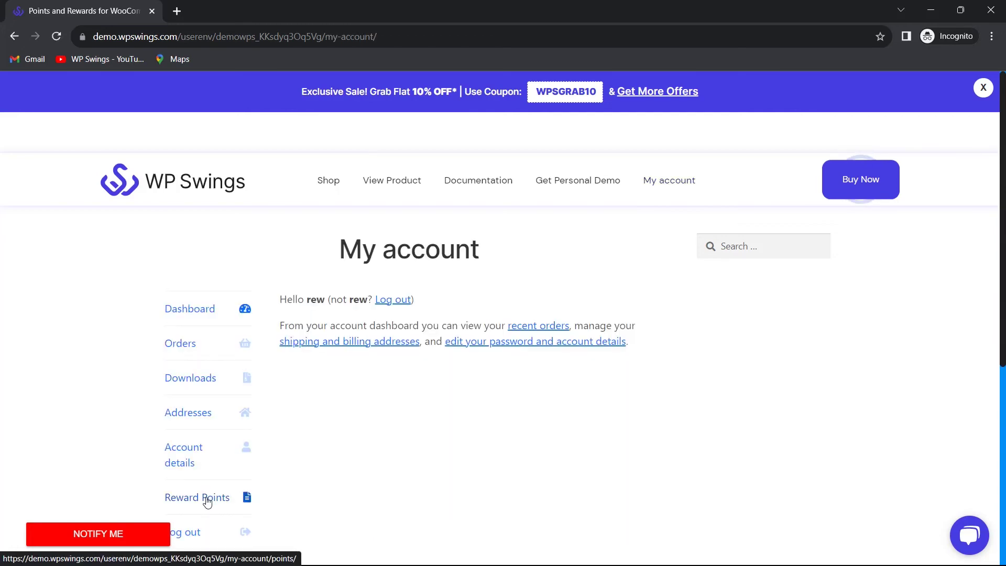
left_click(206, 501)
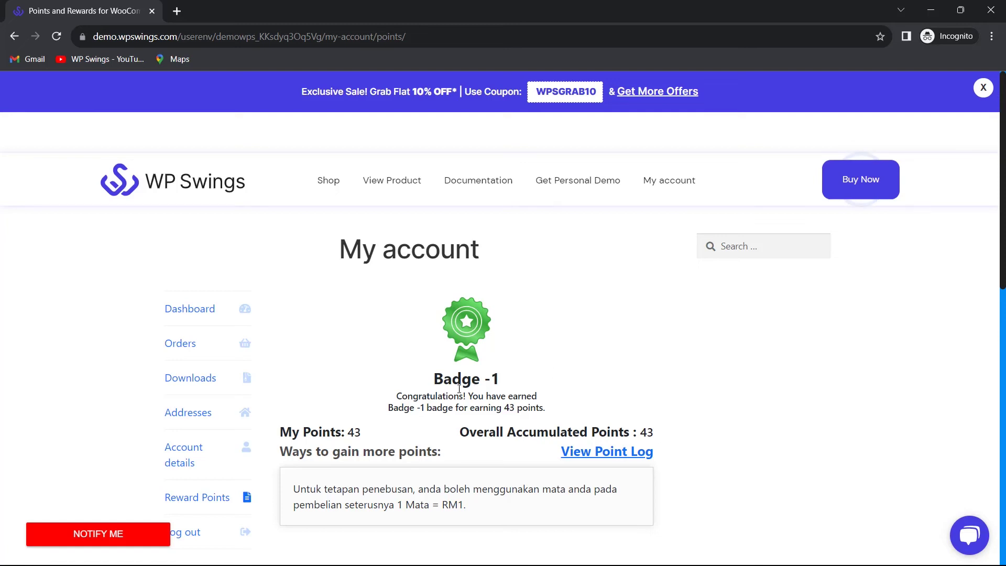
scroll(657, 372, "down", 1)
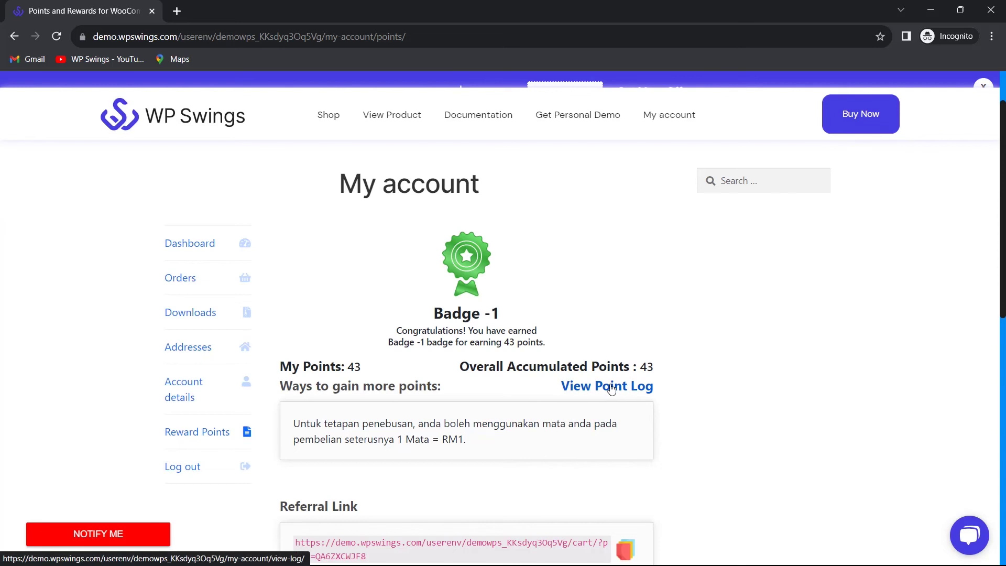
Review the gamification and badge level entries in the point log, collapse them and return to Reward Points
left_click(611, 387)
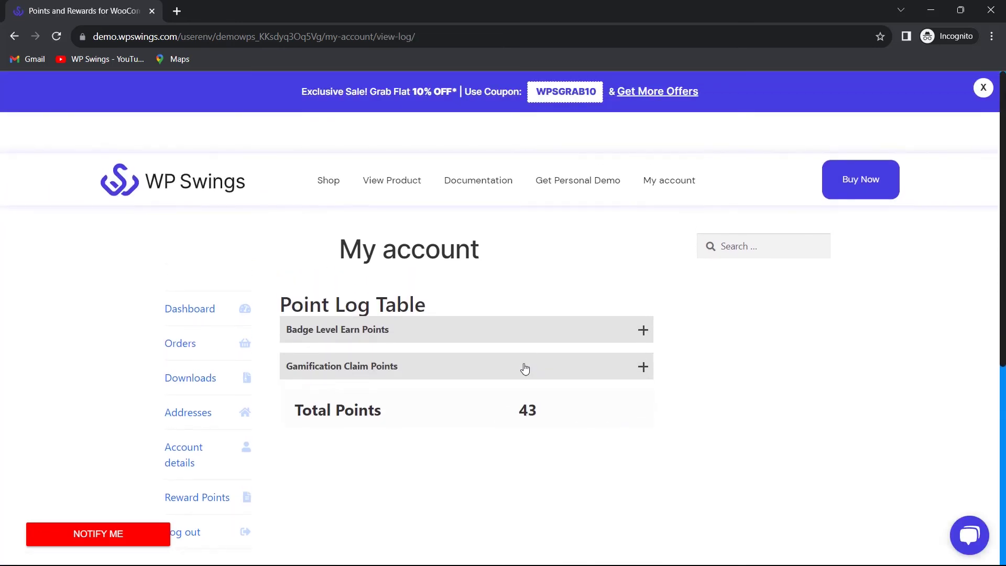
left_click(521, 364)
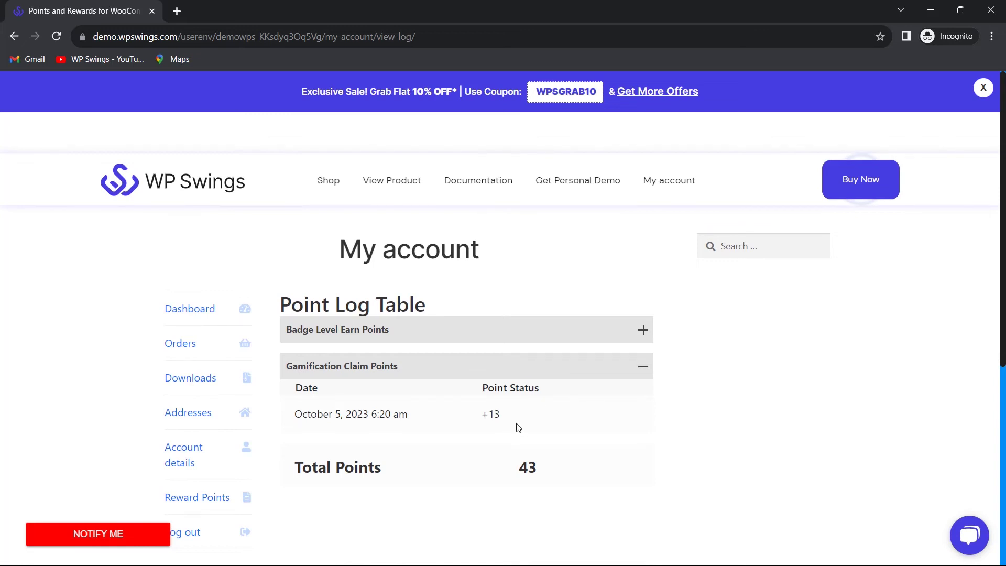
left_click(582, 336)
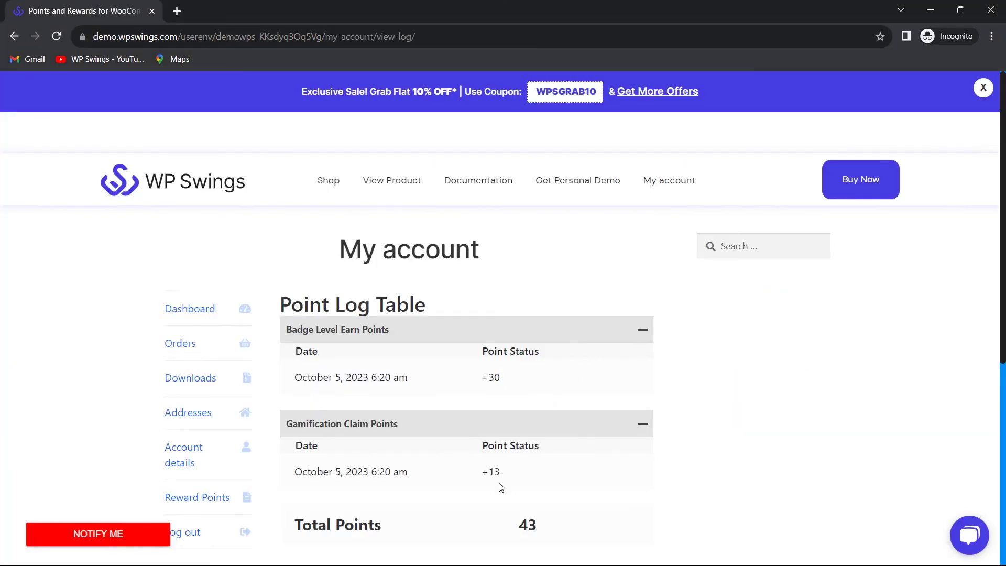
left_click(643, 338)
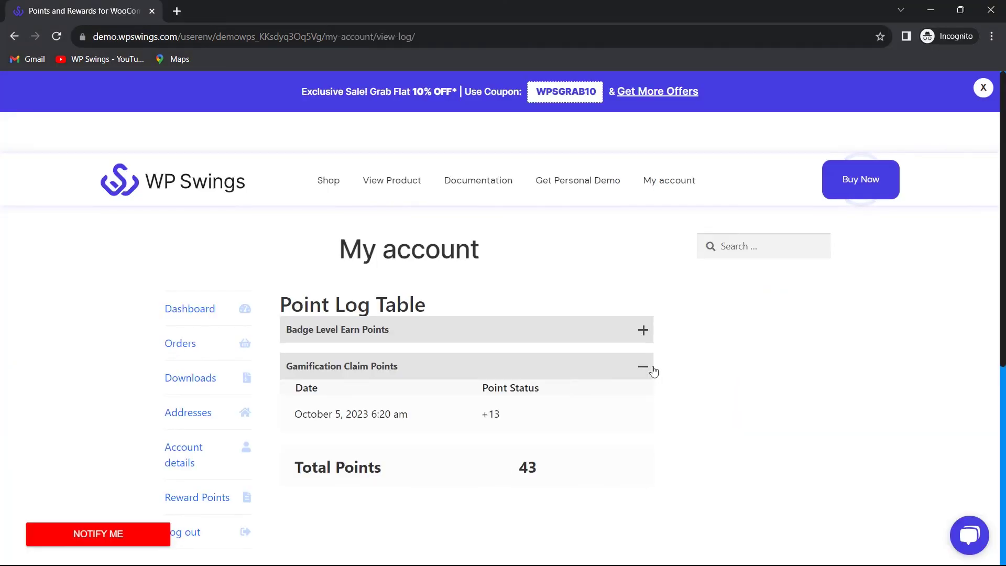
left_click(643, 368)
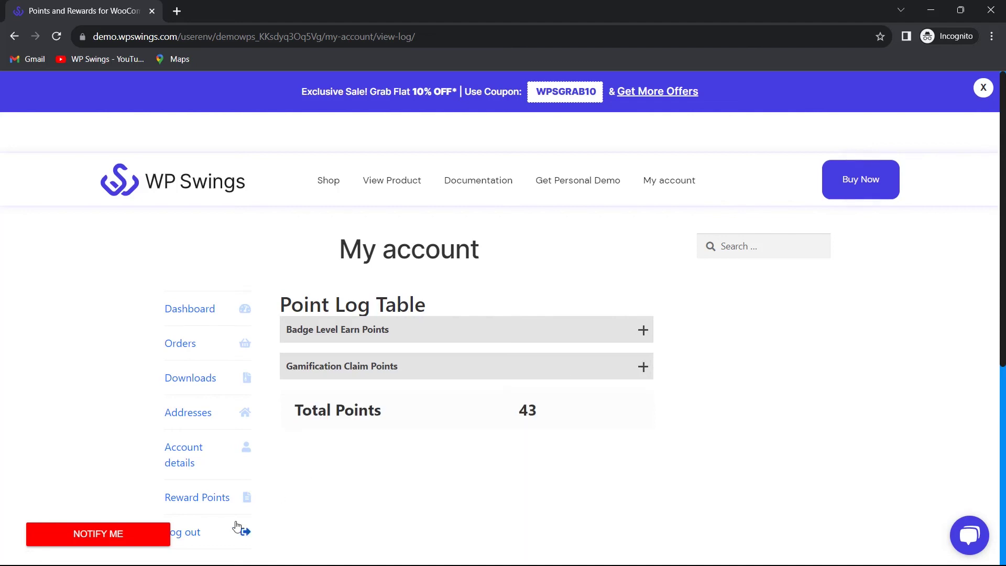
left_click(246, 497)
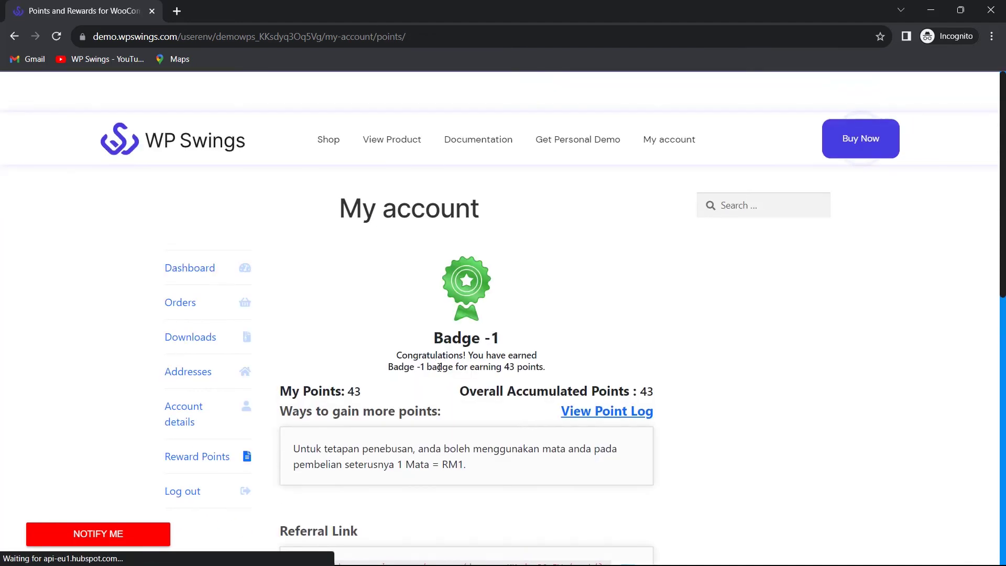